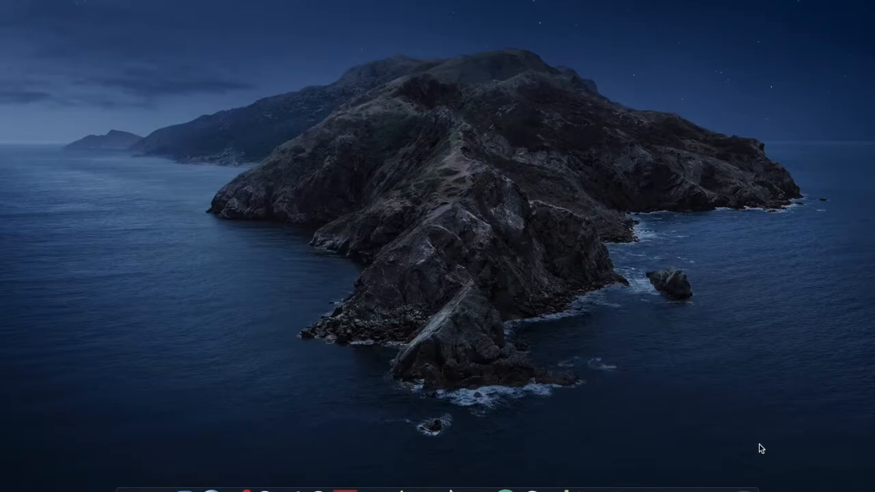
Open the RUMUSAN MASALAH document in Word and review the research questions and the Analisis Deskriptif table of KBK scores
{"action": "left_click", "coordinate": [716, 488]}
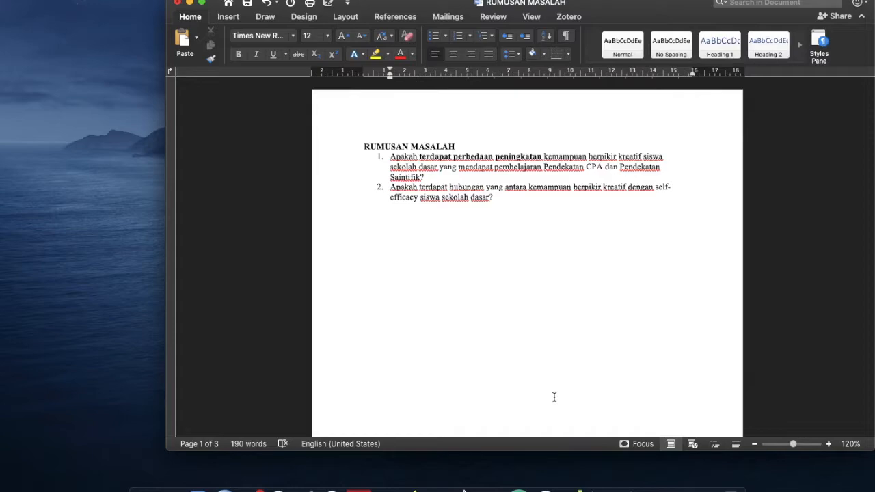
{"action": "scroll", "coordinate": [491, 334], "scroll_direction": "down", "scroll_amount": 5}
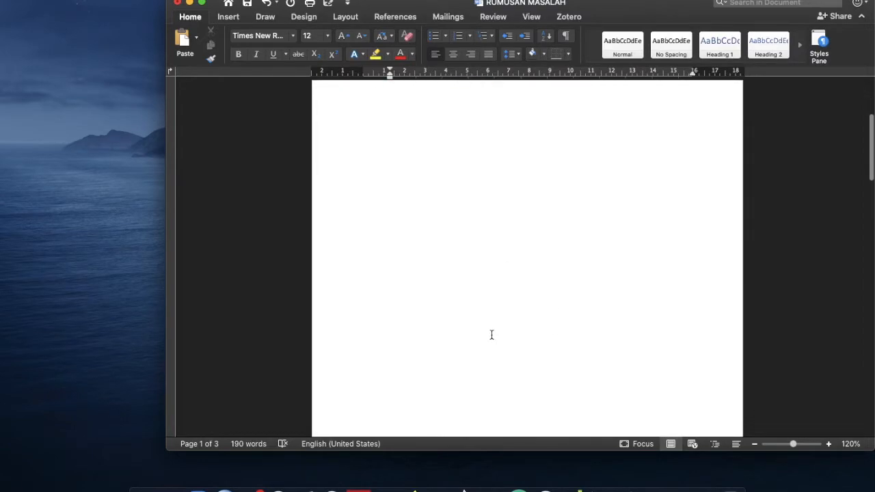
{"action": "scroll", "coordinate": [491, 334], "scroll_direction": "down", "scroll_amount": 10}
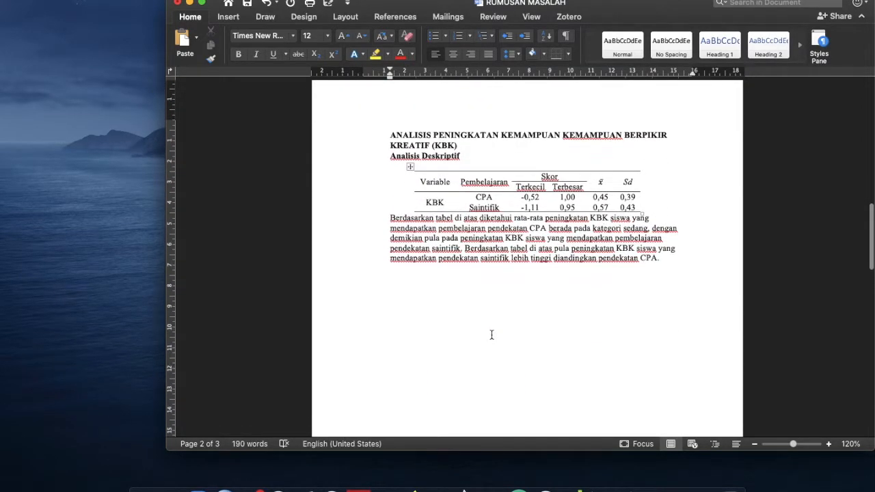
{"action": "scroll", "coordinate": [491, 334], "scroll_direction": "down", "scroll_amount": 2}
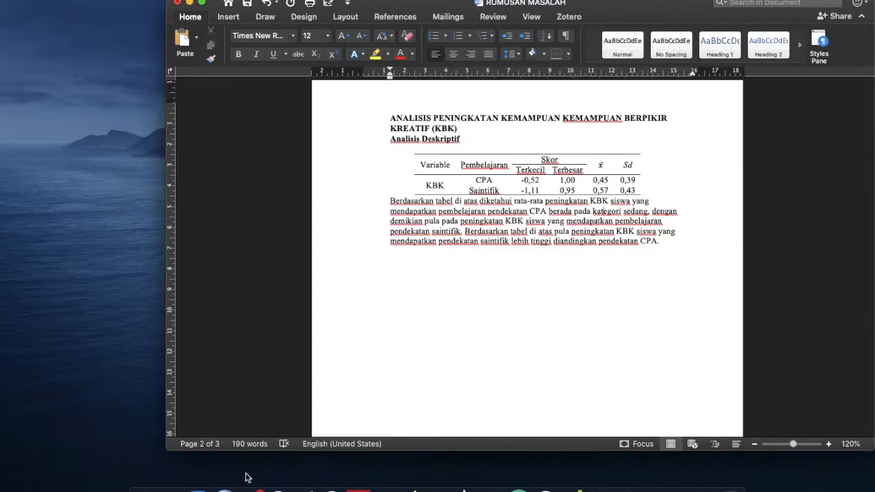
Switch to IBM SPSS Statistics and dismiss the welcome dialog to work in a blank dataset
{"action": "left_click", "coordinate": [224, 488]}
{"action": "key", "text": "super+m"}
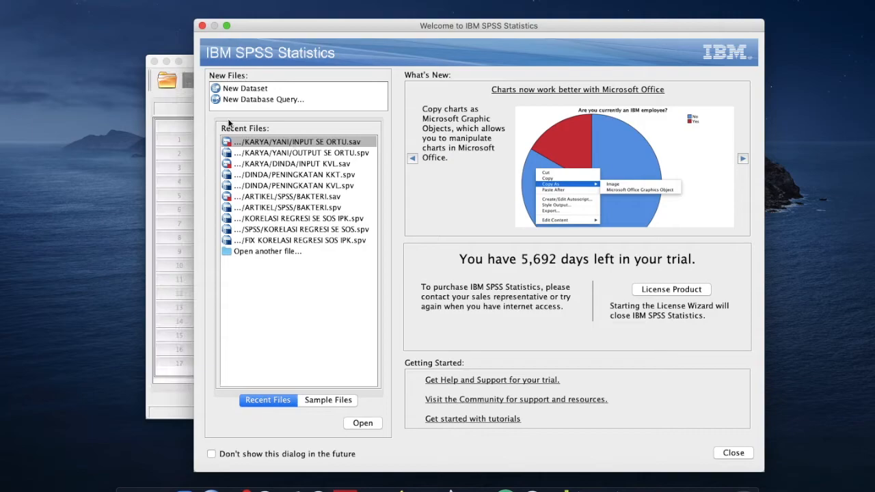
{"action": "left_click", "coordinate": [202, 25]}
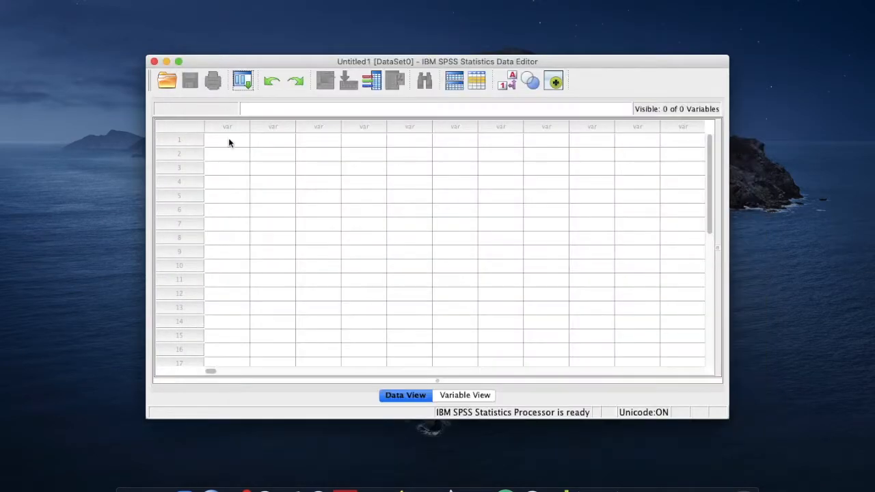
{"action": "scroll", "coordinate": [281, 228], "scroll_direction": "down", "scroll_amount": 1}
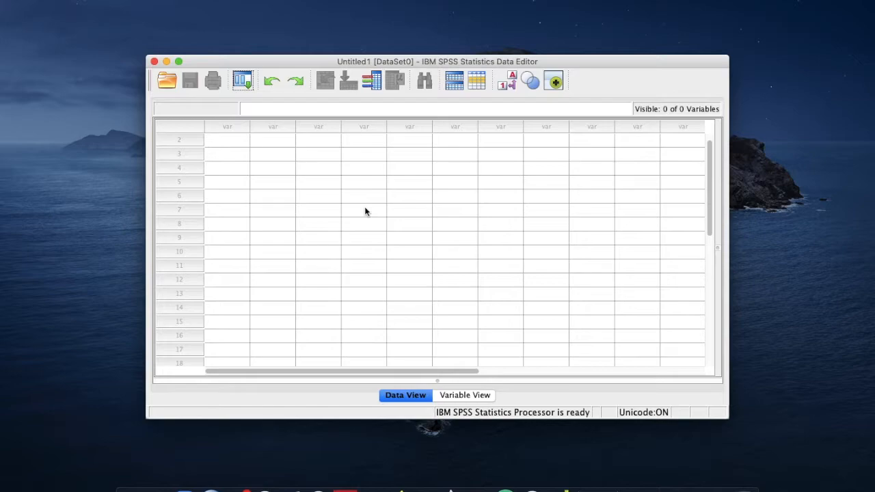
Define the dataset's first variable as PENDEKATAN with 0 decimals
{"action": "left_click", "coordinate": [469, 395]}
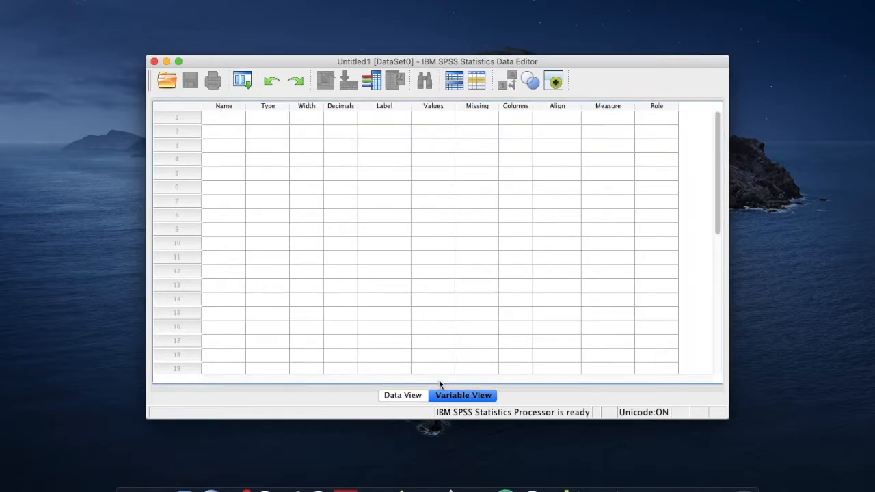
{"action": "left_click", "coordinate": [220, 120]}
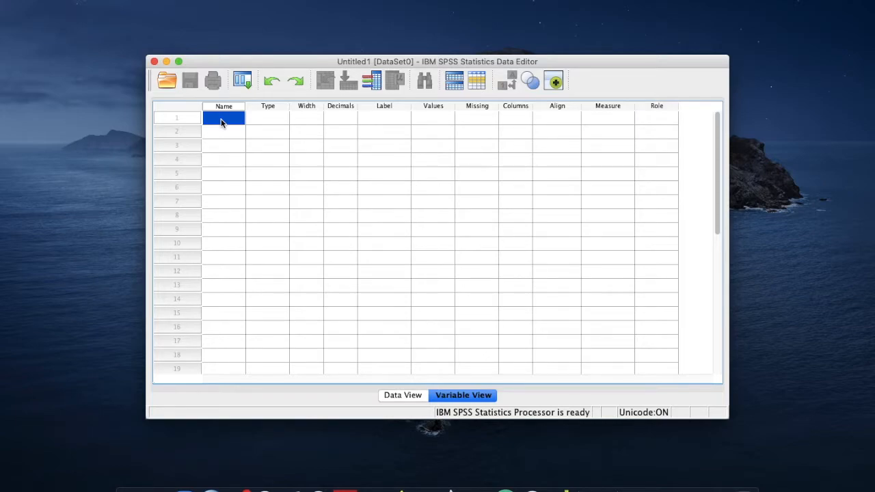
{"action": "type", "text": "PENDIKATAN"}
{"action": "left_click", "coordinate": [334, 119]}
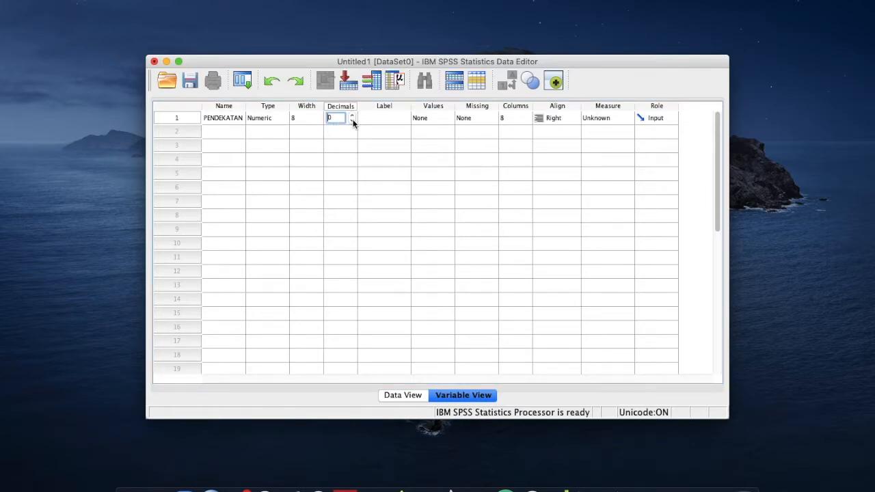
Give PENDEKATAN the value labels 1 = CPA and 2 = Saintifik, and set its measure to Nominal
{"action": "left_click", "coordinate": [434, 118]}
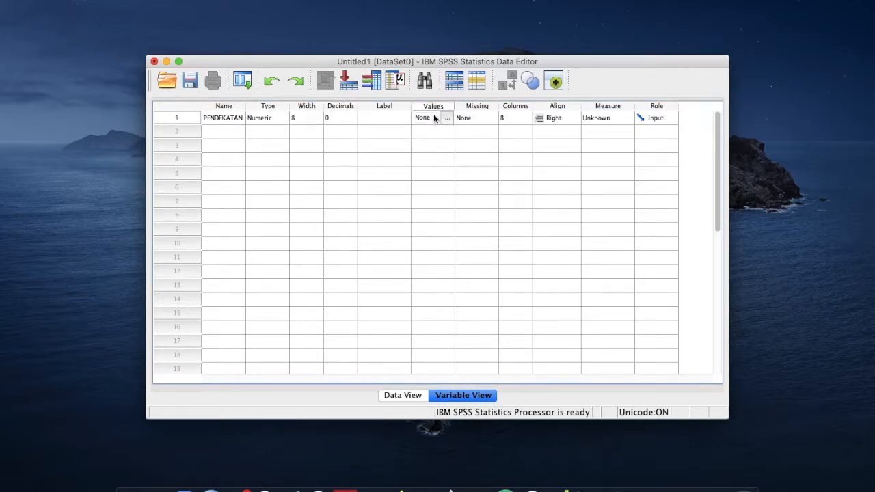
{"action": "left_click", "coordinate": [446, 118]}
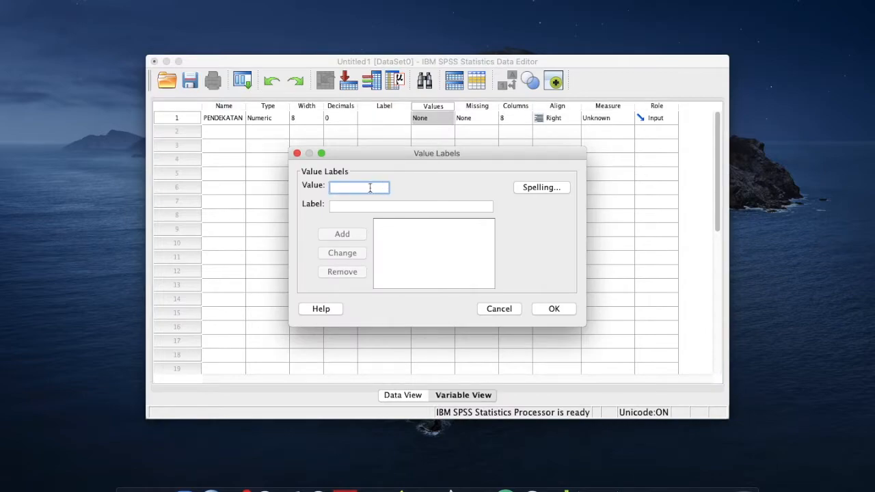
{"action": "type", "text": "1"}
{"action": "key", "text": "Tab"}
{"action": "type", "text": "CPA"}
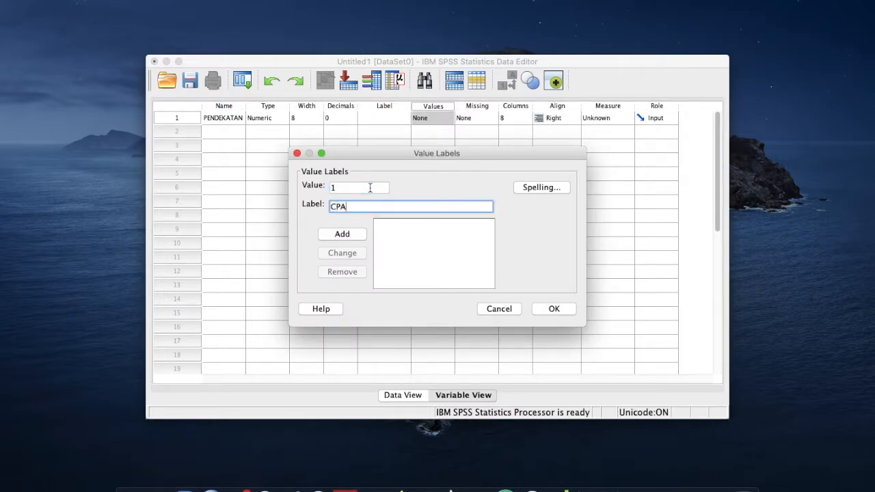
{"action": "left_click", "coordinate": [358, 233]}
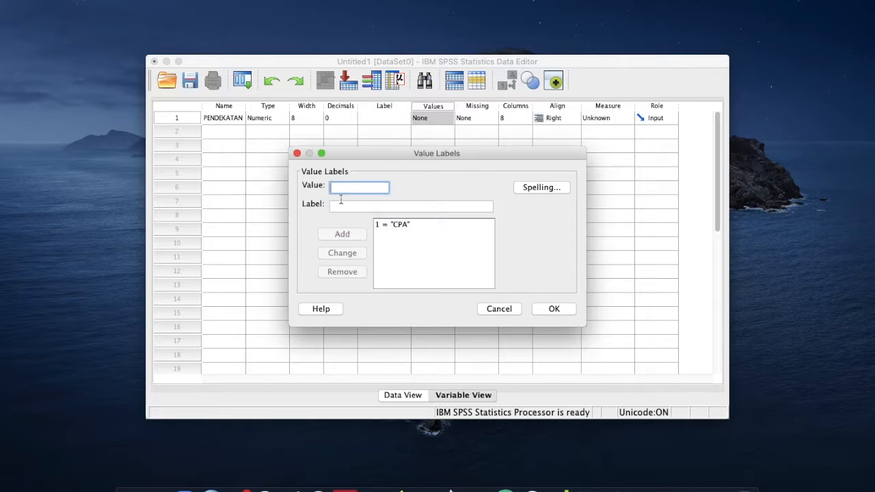
{"action": "type", "text": "2"}
{"action": "left_click", "coordinate": [340, 207]}
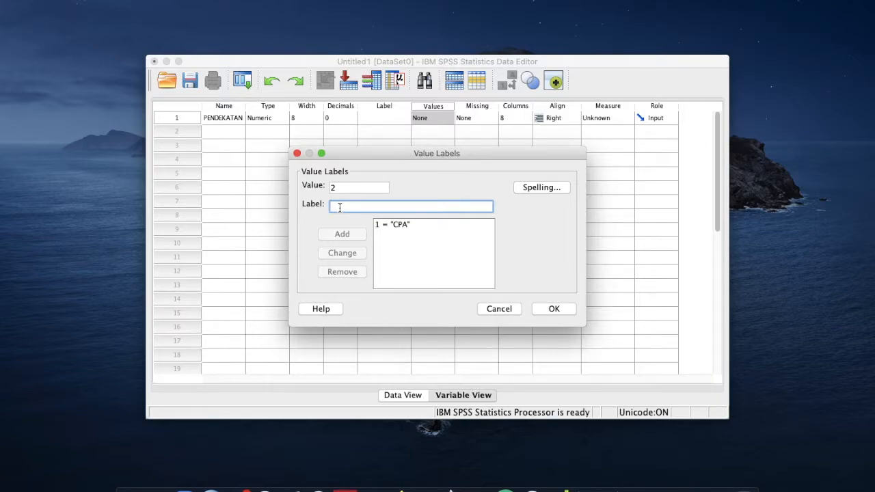
{"action": "type", "text": "Saintifik"}
{"action": "left_click", "coordinate": [340, 235]}
{"action": "left_click", "coordinate": [553, 309]}
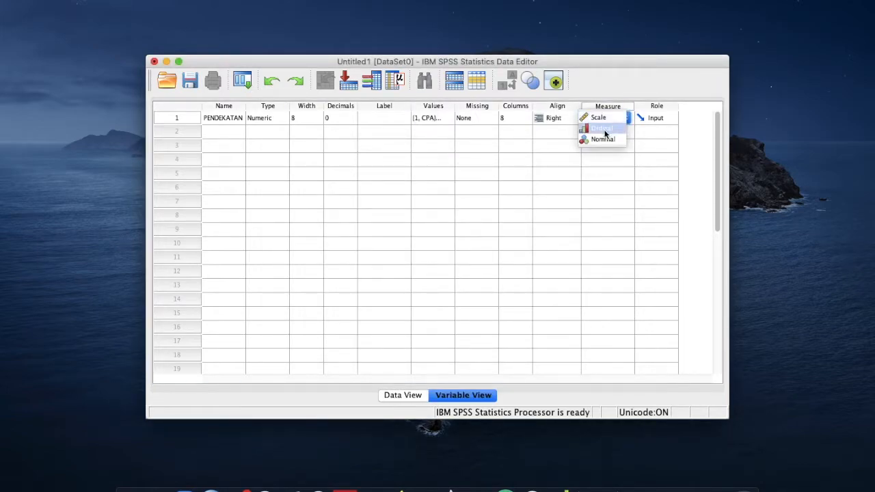
{"action": "left_click", "coordinate": [605, 140]}
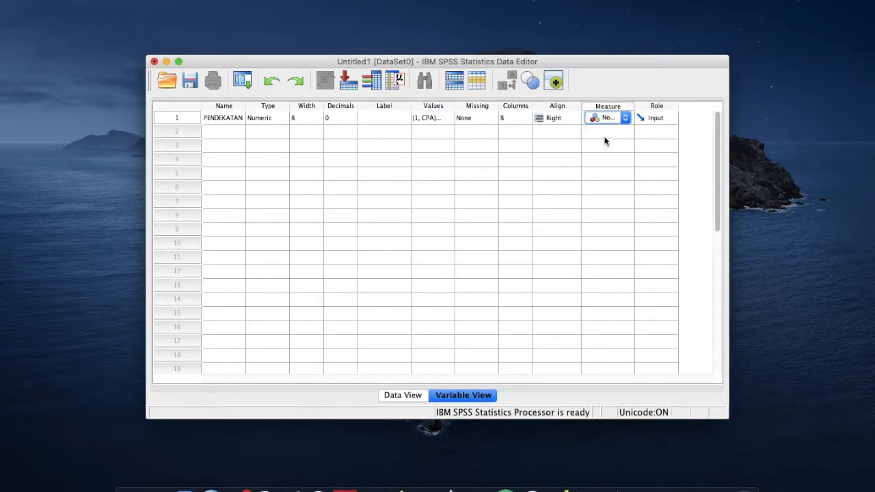
Define the second variable as KBK with 0 decimals and the Scale measure
{"action": "left_click", "coordinate": [224, 132]}
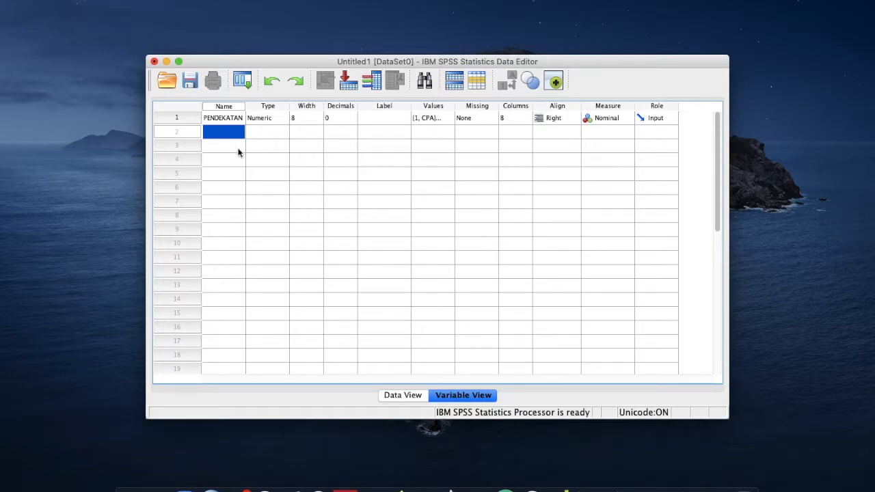
{"action": "type", "text": "k"}
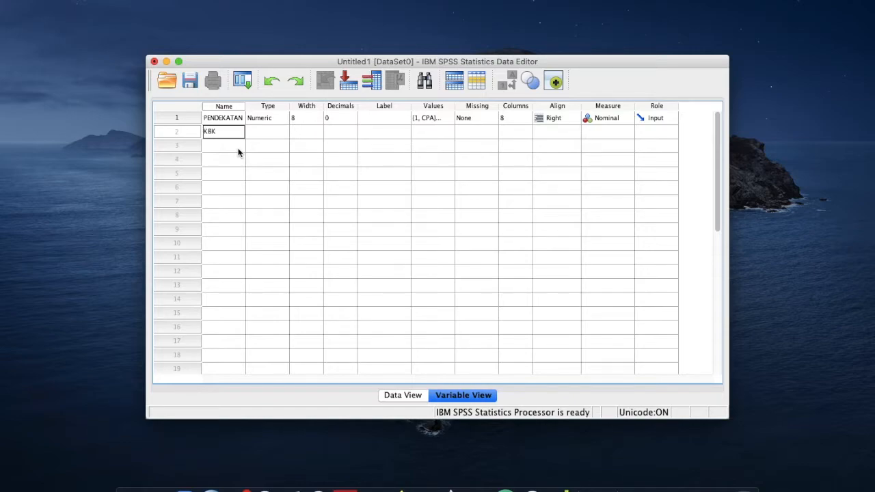
{"action": "left_click", "coordinate": [350, 132]}
{"action": "left_click", "coordinate": [352, 130]}
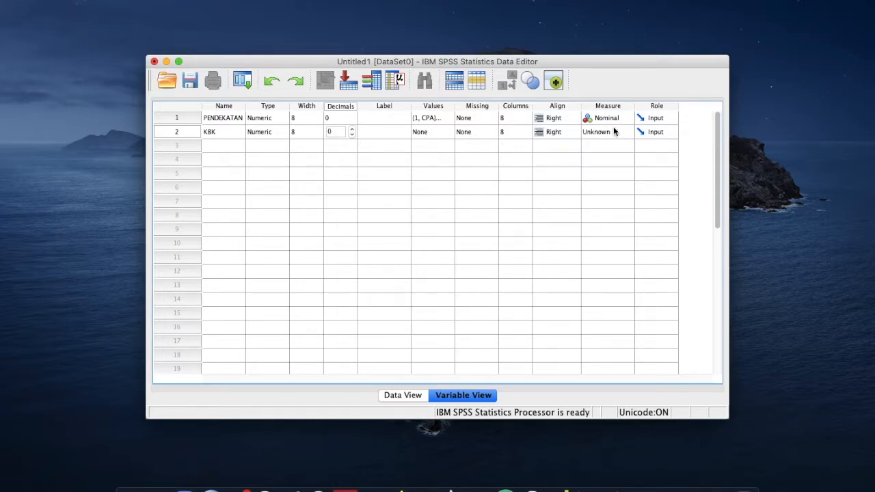
{"action": "left_click", "coordinate": [614, 131]}
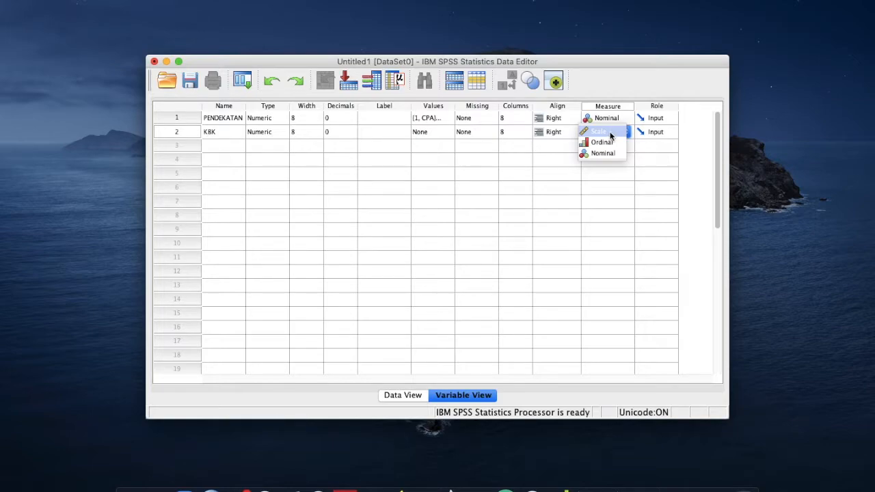
{"action": "left_click", "coordinate": [611, 134]}
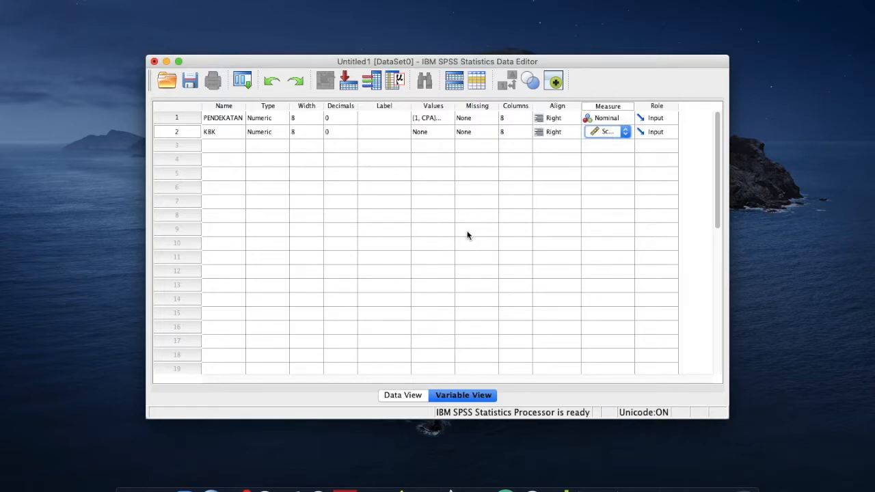
Show the data grid with the KBK cell of row 2 selected, and switch to the Excel workbook with the N-Gain recap
{"action": "left_click", "coordinate": [408, 395]}
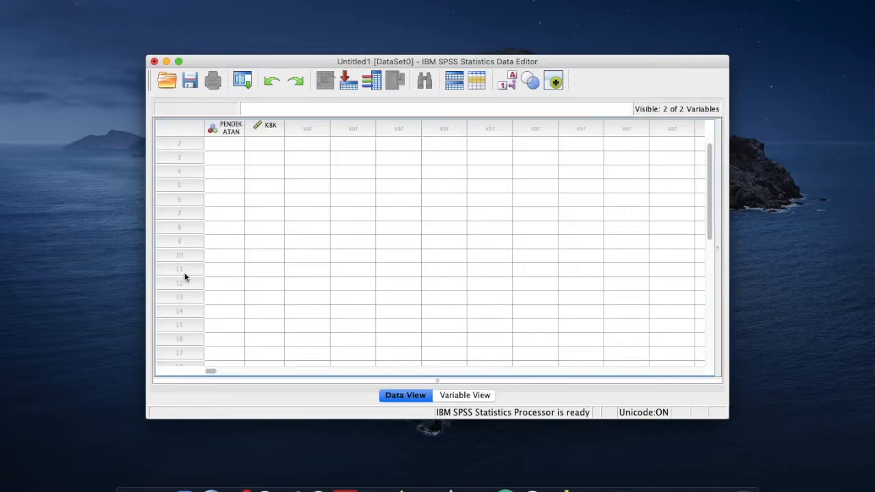
{"action": "left_click", "coordinate": [254, 148]}
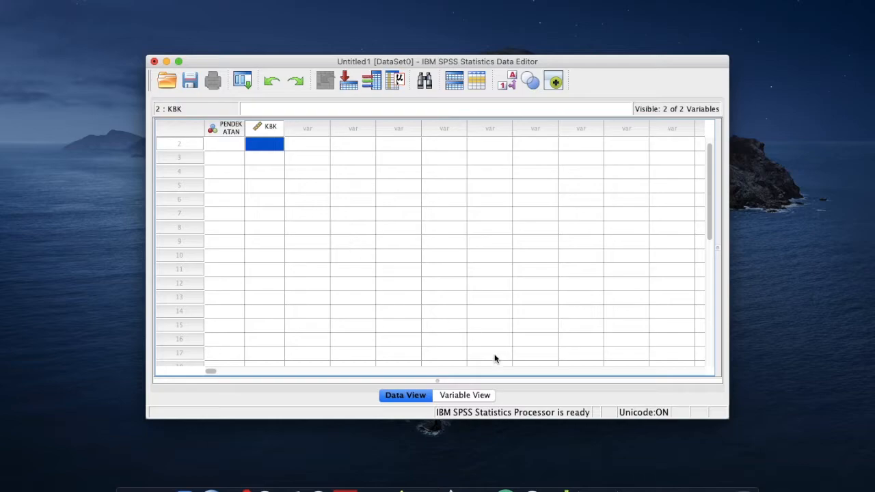
{"action": "left_click", "coordinate": [686, 488]}
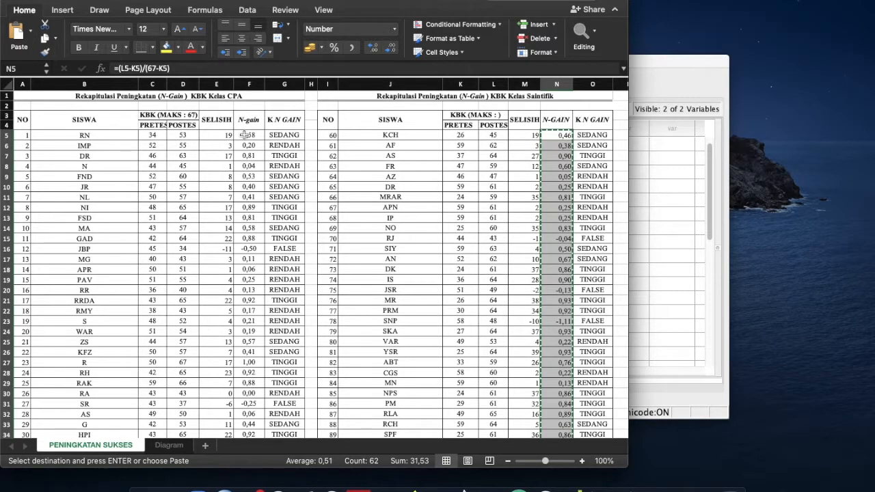
{"action": "left_click_drag", "start_coordinate": [246, 135], "coordinate": [262, 335]}
{"action": "scroll", "coordinate": [244, 280], "scroll_direction": "up", "scroll_amount": 10}
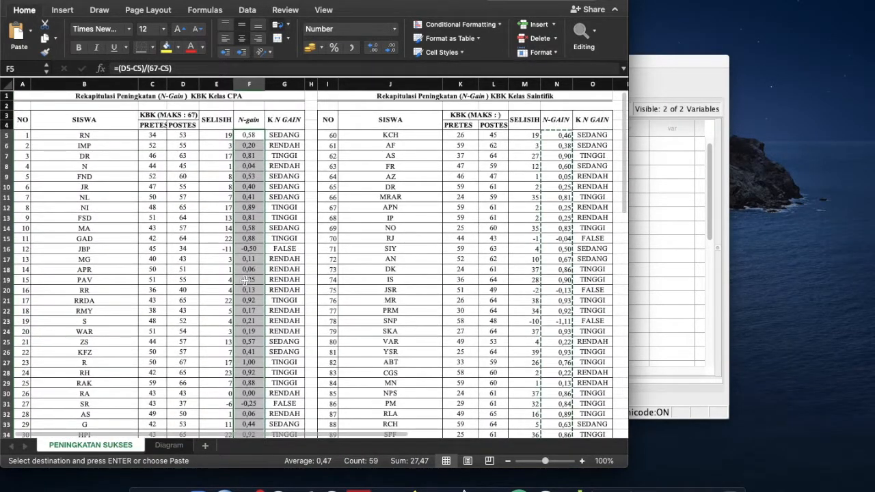
{"action": "scroll", "coordinate": [244, 281], "scroll_direction": "down", "scroll_amount": 10}
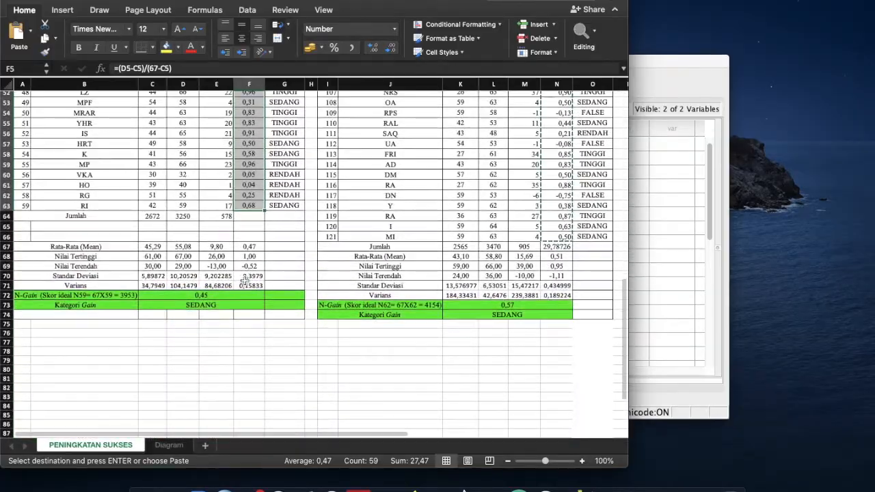
{"action": "scroll", "coordinate": [244, 281], "scroll_direction": "up", "scroll_amount": 10}
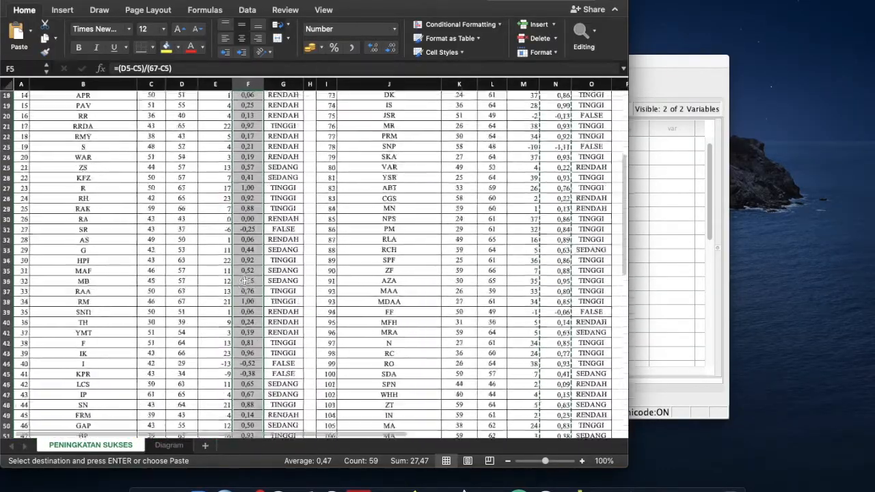
{"action": "scroll", "coordinate": [244, 281], "scroll_direction": "up", "scroll_amount": 2}
{"action": "left_click", "coordinate": [244, 281]}
{"action": "scroll", "coordinate": [245, 281], "scroll_direction": "up", "scroll_amount": 3}
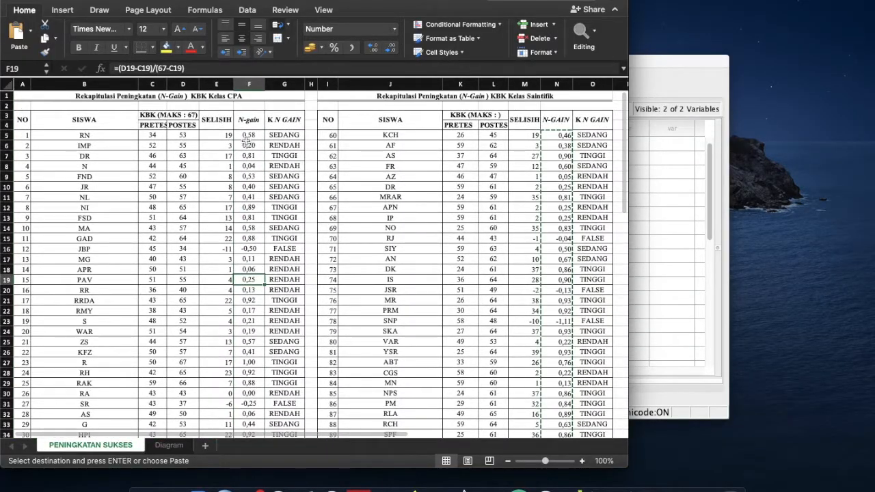
Copy the N-gain values of the KBK Kelas CPA table, cells F5 to F63, on the PENINGKATAN SUKSES sheet
{"action": "left_click_drag", "start_coordinate": [247, 135], "coordinate": [253, 480]}
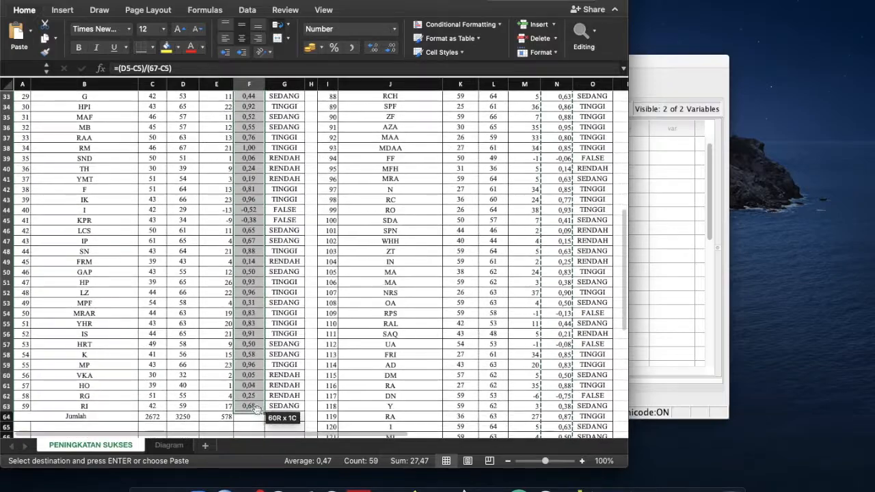
{"action": "key", "text": "shift+Up"}
{"action": "right_click", "coordinate": [245, 375]}
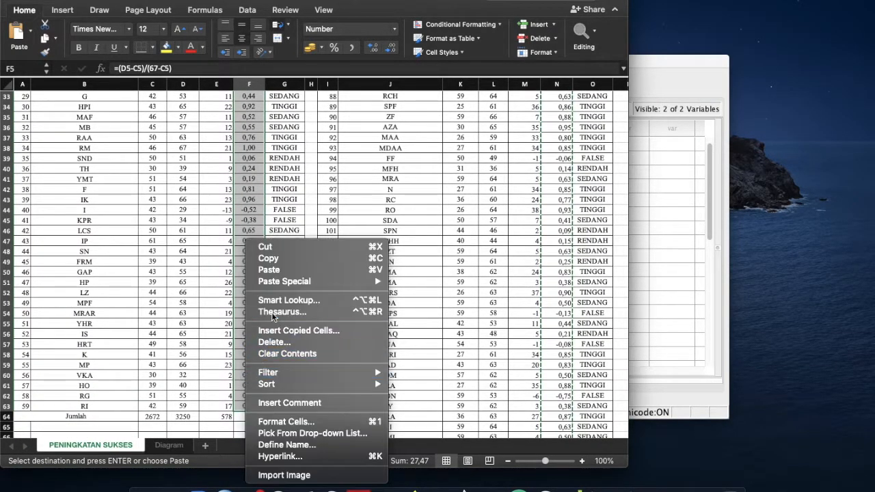
{"action": "left_click", "coordinate": [263, 256]}
{"action": "scroll", "coordinate": [435, 249], "scroll_direction": "up", "scroll_amount": 10}
Return to the SPSS dataset and paste the copied CPA N-gain values into the KBK column starting at row 2
{"action": "left_click", "coordinate": [670, 256]}
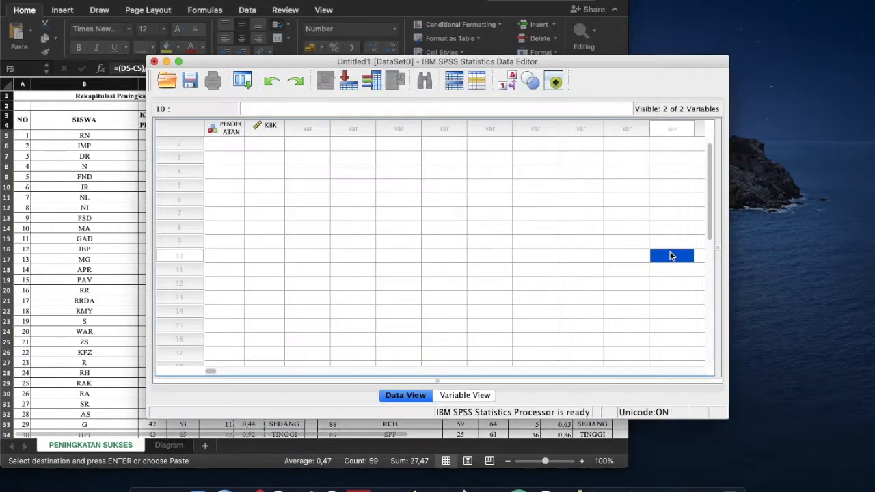
{"action": "left_click", "coordinate": [260, 145]}
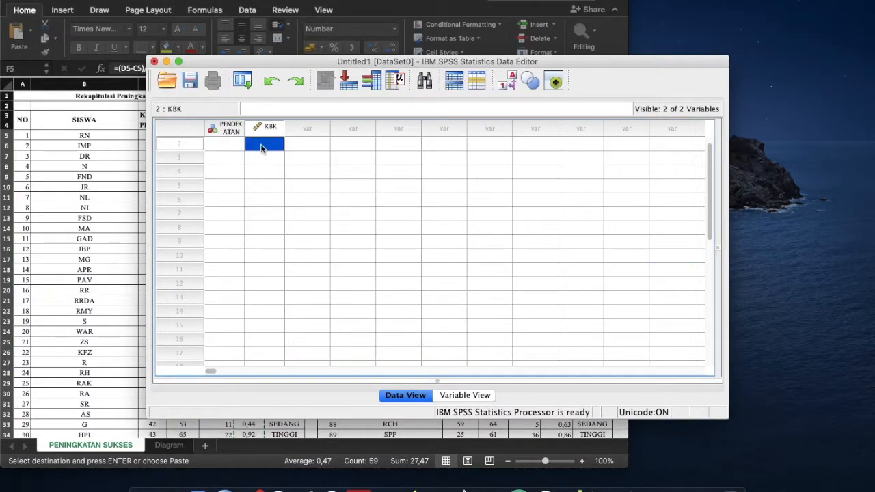
{"action": "key", "text": "super+v"}
Enter the group code 1 in the PENDEKATAN column for every CPA case, rows 2 to 60
{"action": "left_click", "coordinate": [229, 145]}
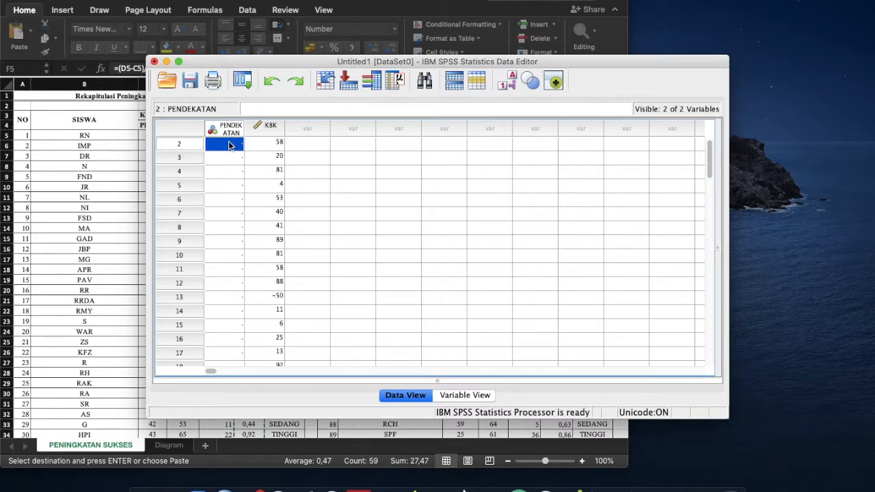
{"action": "left_click", "coordinate": [95, 138]}
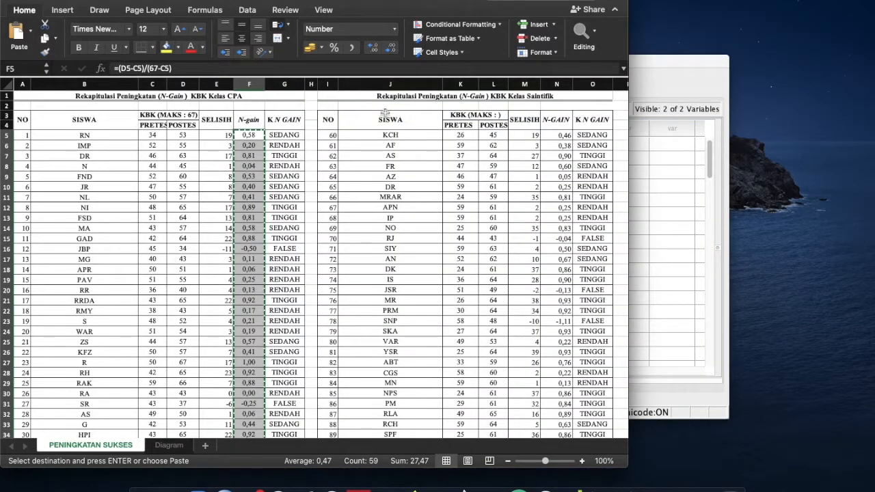
{"action": "left_click", "coordinate": [646, 83]}
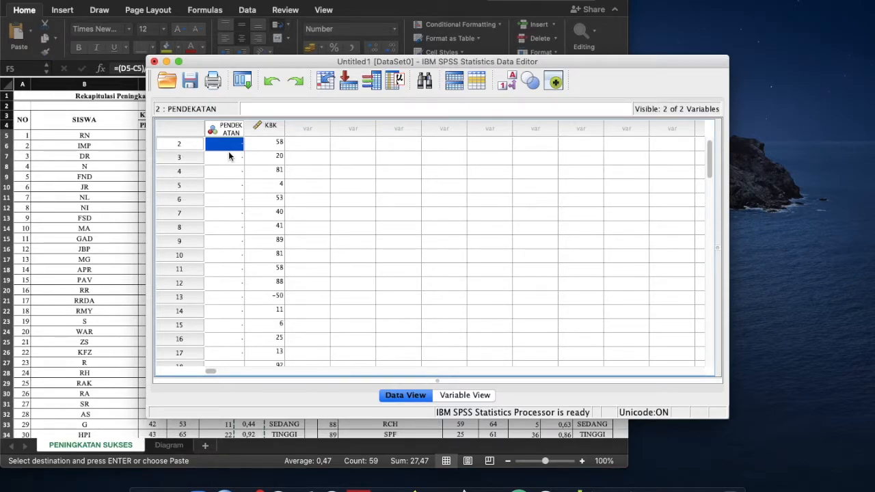
{"action": "type", "text": "1"}
{"action": "key", "text": "Return"}
{"action": "type", "text": "1"}
{"action": "key", "text": "Return"}
{"action": "type", "text": "1"}
{"action": "key", "text": "Return"}
{"action": "key", "text": "1"}
{"action": "key", "text": "Return"}
{"action": "type", "text": "1"}
{"action": "key", "text": "Return"}
{"action": "key", "text": "1"}
{"action": "key", "text": "Return"}
{"action": "key", "text": "1"}
{"action": "key", "text": "Return"}
{"action": "key", "text": "1"}
{"action": "key", "text": "Return"}
{"action": "key", "text": "1"}
{"action": "key", "text": "Return"}
{"action": "key", "text": "1"}
{"action": "key", "text": "Return"}
{"action": "type", "text": "1"}
{"action": "key", "text": "Return"}
{"action": "key", "text": "1"}
{"action": "key", "text": "Return"}
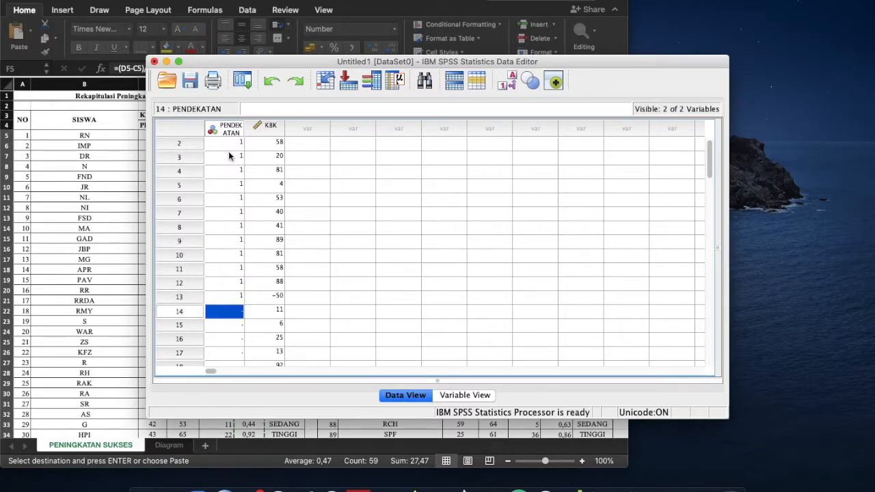
{"action": "key", "text": "1"}
{"action": "key", "text": "Return"}
{"action": "key", "text": "1"}
{"action": "key", "text": "Return"}
{"action": "key", "text": "1"}
{"action": "key", "text": "Return"}
{"action": "key", "text": "1"}
{"action": "key", "text": "Return"}
{"action": "type", "text": "1"}
{"action": "key", "text": "Return"}
{"action": "key", "text": "1"}
{"action": "key", "text": "Return"}
{"action": "key", "text": "1"}
{"action": "key", "text": "Return"}
{"action": "key", "text": "1"}
{"action": "key", "text": "Return"}
{"action": "key", "text": "1"}
{"action": "key", "text": "Return"}
{"action": "key", "text": "1"}
{"action": "key", "text": "Return"}
{"action": "type", "text": "1"}
{"action": "key", "text": "Return"}
{"action": "key", "text": "1"}
{"action": "key", "text": "Return"}
{"action": "key", "text": "1"}
{"action": "key", "text": "Return"}
{"action": "key", "text": "1"}
{"action": "key", "text": "Return"}
{"action": "key", "text": "1"}
{"action": "key", "text": "Return"}
{"action": "key", "text": "1"}
{"action": "key", "text": "Return"}
{"action": "type", "text": "1"}
{"action": "key", "text": "Return"}
{"action": "key", "text": "1"}
{"action": "key", "text": "Return"}
{"action": "key", "text": "1"}
{"action": "key", "text": "Return"}
{"action": "type", "text": "1"}
{"action": "key", "text": "Return"}
{"action": "key", "text": "1"}
{"action": "key", "text": "Return"}
{"action": "key", "text": "1"}
{"action": "key", "text": "Return"}
{"action": "type", "text": "1"}
{"action": "key", "text": "Return"}
{"action": "key", "text": "1"}
{"action": "key", "text": "Return"}
{"action": "key", "text": "1"}
{"action": "key", "text": "Return"}
{"action": "key", "text": "1"}
{"action": "key", "text": "Return"}
{"action": "key", "text": "1"}
{"action": "key", "text": "Return"}
{"action": "key", "text": "1"}
{"action": "key", "text": "Return"}
{"action": "key", "text": "1"}
{"action": "key", "text": "Return"}
{"action": "key", "text": "1"}
{"action": "key", "text": "Return"}
{"action": "key", "text": "1"}
{"action": "key", "text": "Return"}
{"action": "key", "text": "1"}
{"action": "key", "text": "Return"}
{"action": "key", "text": "1"}
{"action": "key", "text": "Return"}
{"action": "type", "text": "1"}
{"action": "key", "text": "Return"}
{"action": "key", "text": "1"}
{"action": "key", "text": "Return"}
{"action": "key", "text": "1"}
{"action": "key", "text": "Return"}
{"action": "key", "text": "1"}
{"action": "key", "text": "Return"}
{"action": "key", "text": "1"}
{"action": "key", "text": "Return"}
{"action": "key", "text": "1"}
{"action": "key", "text": "Return"}
{"action": "key", "text": "1"}
{"action": "key", "text": "Return"}
{"action": "key", "text": "1"}
{"action": "key", "text": "Return"}
{"action": "key", "text": "1"}
{"action": "key", "text": "Return"}
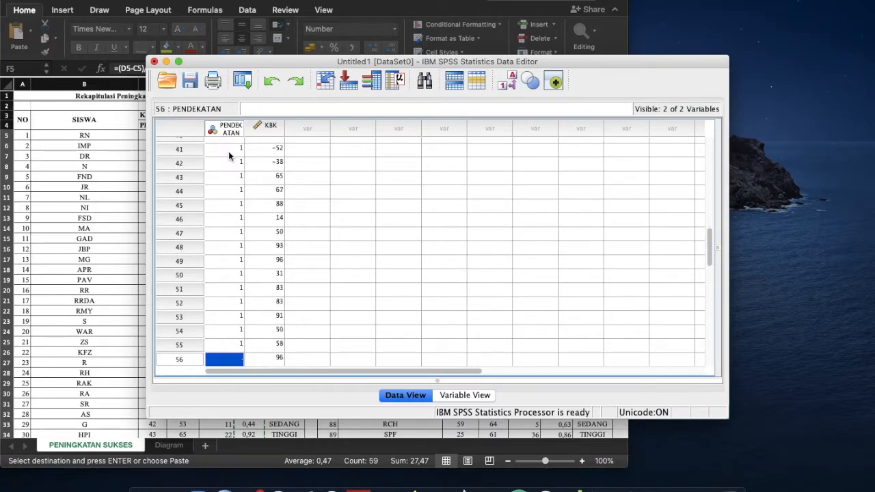
{"action": "key", "text": "1"}
{"action": "key", "text": "Return"}
{"action": "key", "text": "1"}
{"action": "key", "text": "Return"}
{"action": "type", "text": "1"}
{"action": "key", "text": "Return"}
{"action": "key", "text": "1"}
{"action": "key", "text": "Return"}
{"action": "type", "text": "1"}
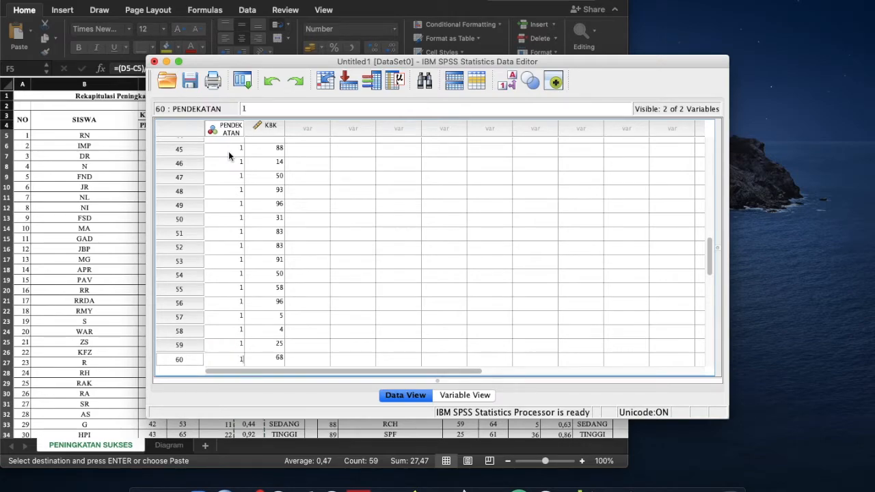
{"action": "key", "text": "Return"}
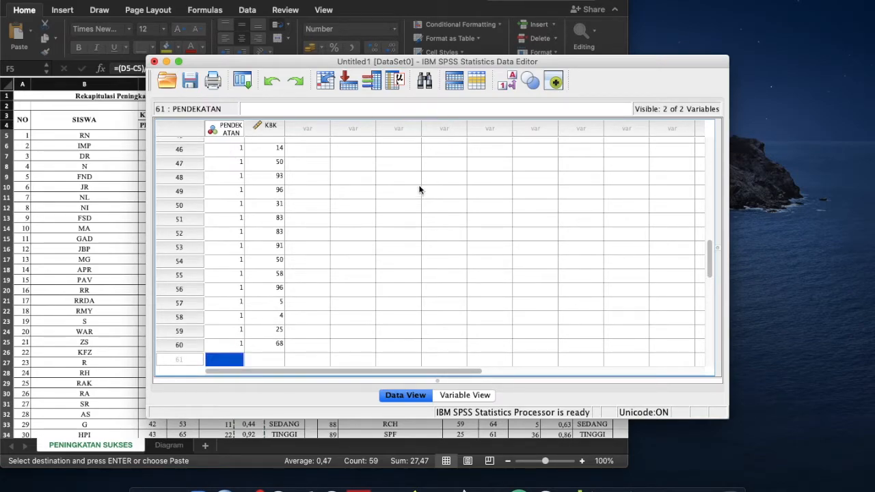
Copy the N-gain values of the KBK Kelas Saintifik table, cells N5 to N66, from the Excel workbook
{"action": "left_click", "coordinate": [108, 242]}
{"action": "scroll", "coordinate": [220, 252], "scroll_direction": "down", "scroll_amount": 15}
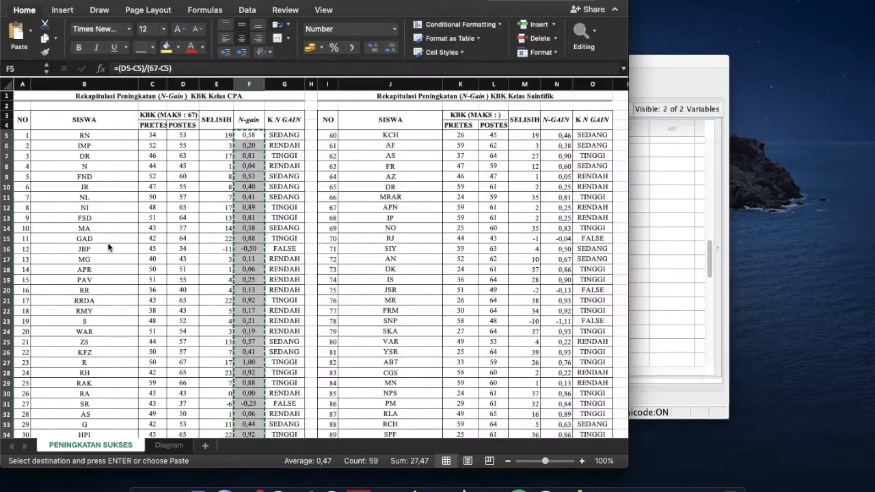
{"action": "scroll", "coordinate": [345, 212], "scroll_direction": "up", "scroll_amount": 14}
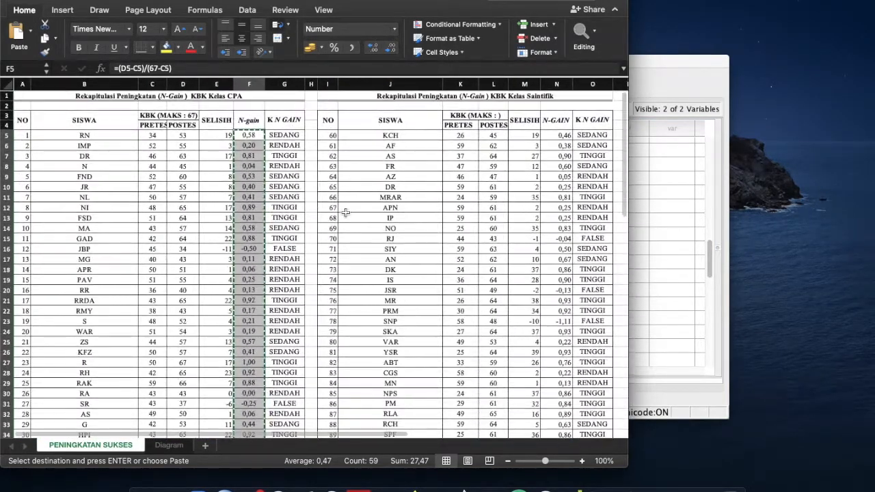
{"action": "left_click_drag", "start_coordinate": [556, 134], "coordinate": [557, 345]}
{"action": "right_click", "coordinate": [555, 322]}
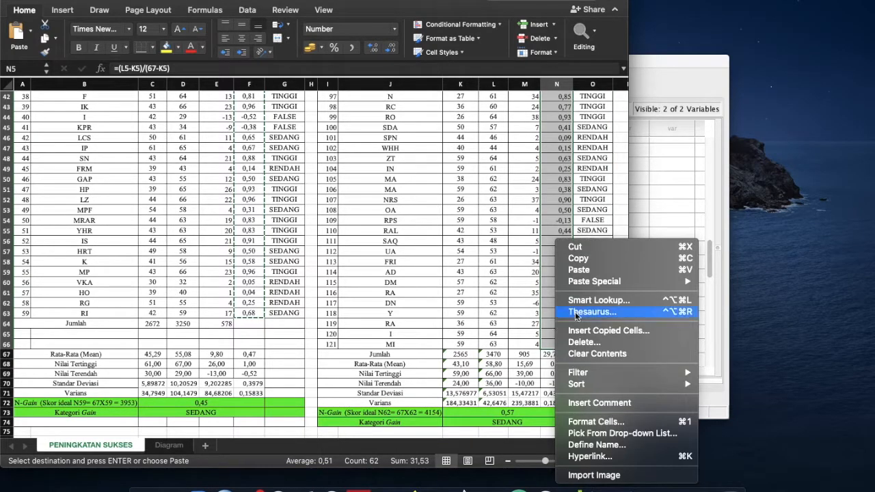
{"action": "left_click", "coordinate": [595, 257]}
Switch back to the SPSS dataset and compare the first KBK rows with the N-gain tables in Excel
{"action": "left_click", "coordinate": [660, 224]}
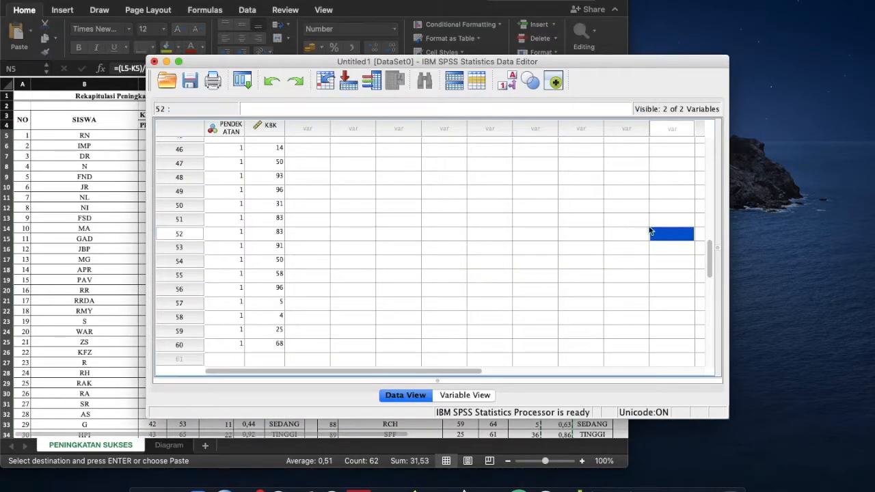
{"action": "scroll", "coordinate": [353, 206], "scroll_direction": "up", "scroll_amount": 10}
{"action": "scroll", "coordinate": [276, 186], "scroll_direction": "left", "scroll_amount": 2}
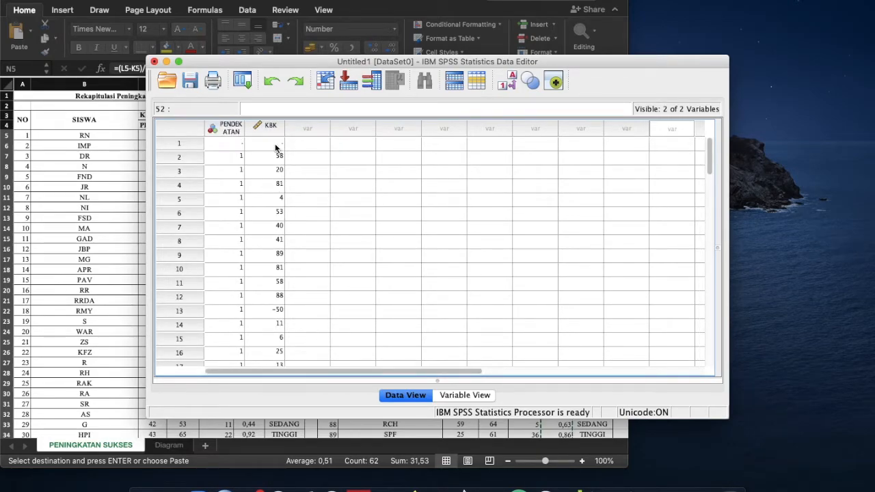
{"action": "left_click", "coordinate": [105, 179]}
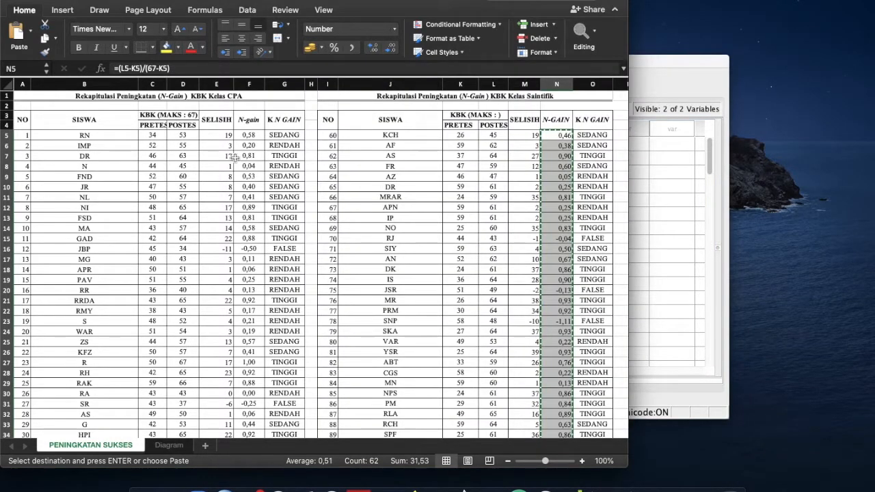
{"action": "left_click", "coordinate": [655, 158]}
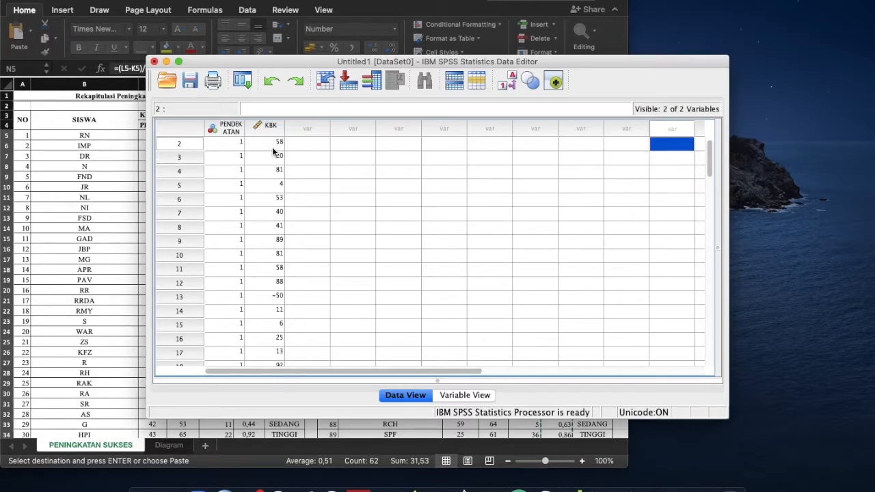
Switch to the Excel workbook and copy the KBK Kelas CPA N-gain values again, cells F5 to F63
{"action": "left_click", "coordinate": [137, 335]}
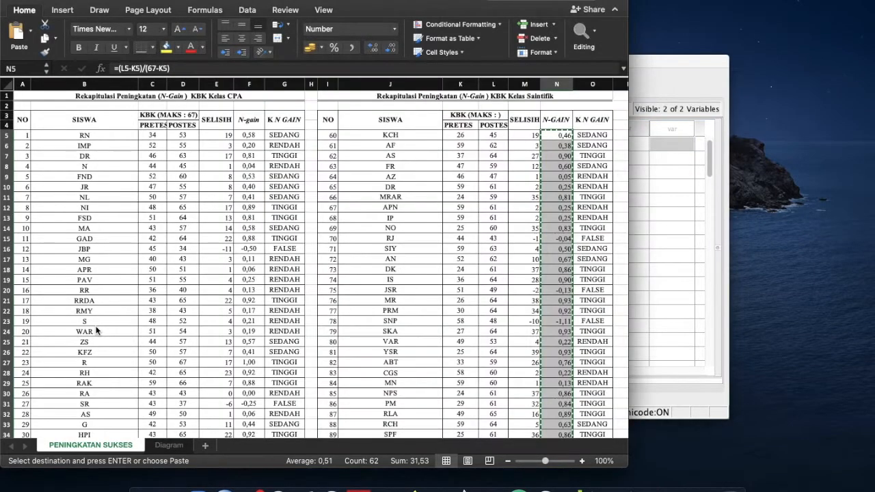
{"action": "left_click", "coordinate": [248, 136]}
{"action": "left_click_drag", "start_coordinate": [248, 136], "coordinate": [249, 388]}
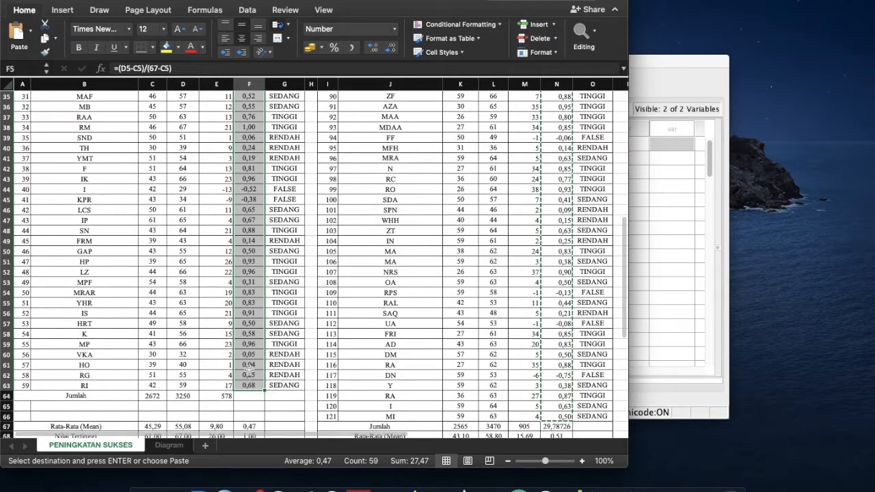
{"action": "right_click", "coordinate": [250, 240]}
{"action": "left_click", "coordinate": [289, 258]}
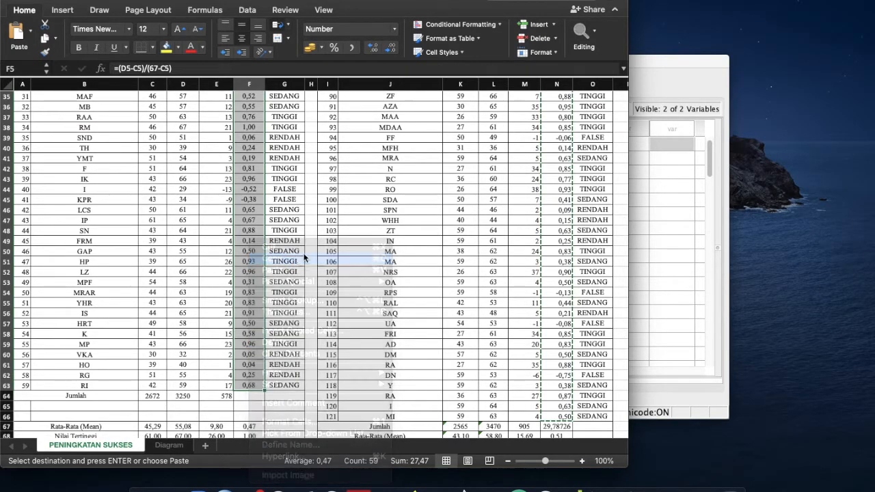
{"action": "scroll", "coordinate": [478, 253], "scroll_direction": "up", "scroll_amount": 10}
Return to the SPSS dataset and paste the copied CPA N-gain values into the KBK column starting at row 1
{"action": "left_click", "coordinate": [656, 243]}
{"action": "scroll", "coordinate": [300, 245], "scroll_direction": "right", "scroll_amount": 1}
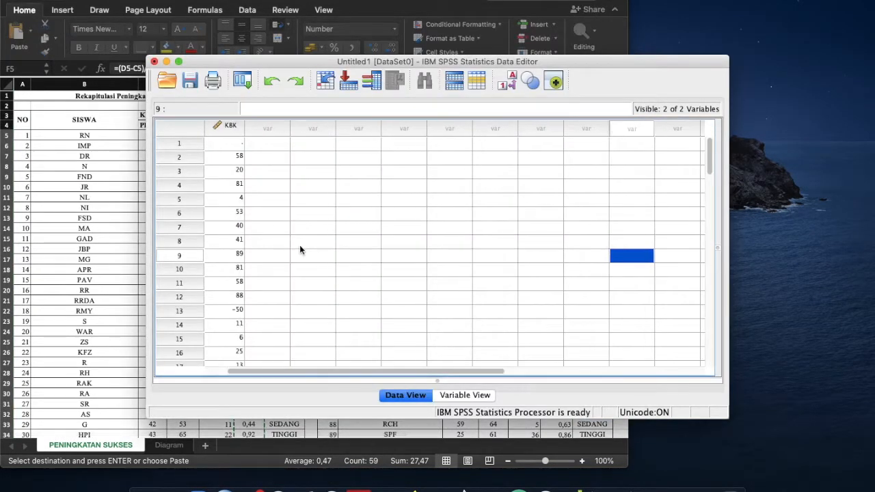
{"action": "scroll", "coordinate": [260, 150], "scroll_direction": "left", "scroll_amount": 1}
{"action": "scroll", "coordinate": [260, 150], "scroll_direction": "right", "scroll_amount": 1}
{"action": "scroll", "coordinate": [262, 150], "scroll_direction": "left", "scroll_amount": 1}
{"action": "scroll", "coordinate": [262, 150], "scroll_direction": "right", "scroll_amount": 1}
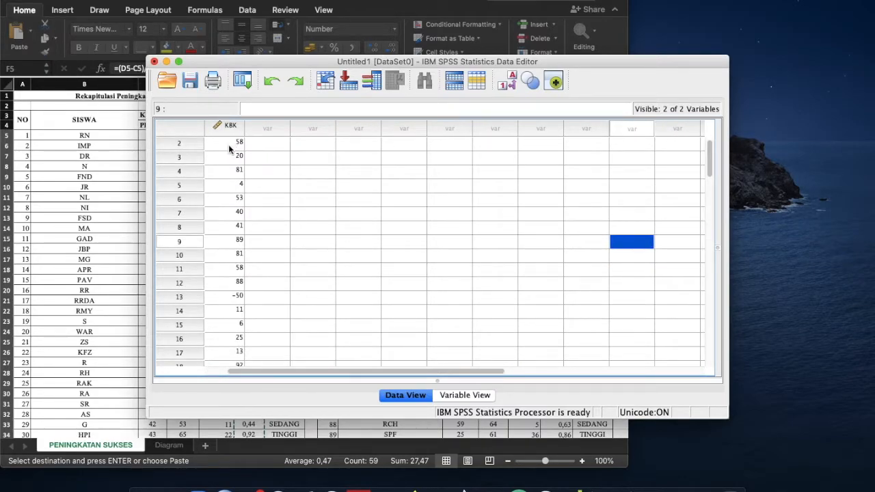
{"action": "left_click", "coordinate": [228, 145]}
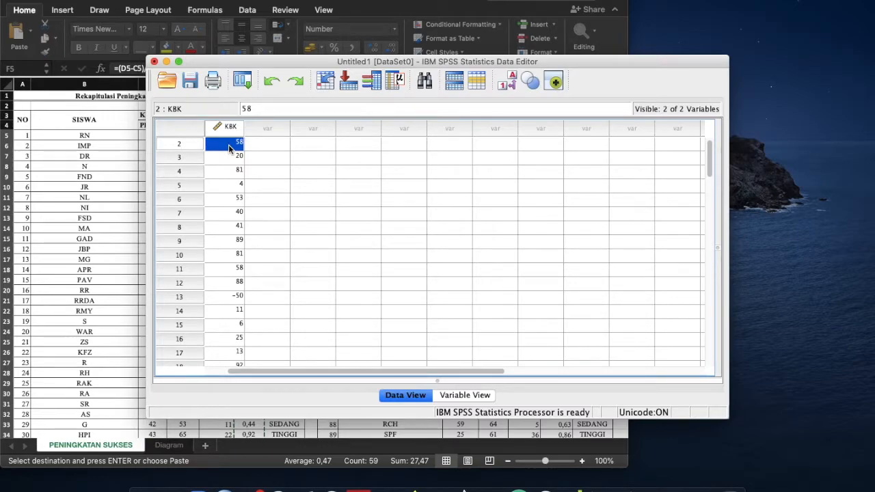
{"action": "left_click", "coordinate": [228, 144]}
{"action": "scroll", "coordinate": [252, 150], "scroll_direction": "up", "scroll_amount": 1}
{"action": "scroll", "coordinate": [252, 151], "scroll_direction": "left", "scroll_amount": 1}
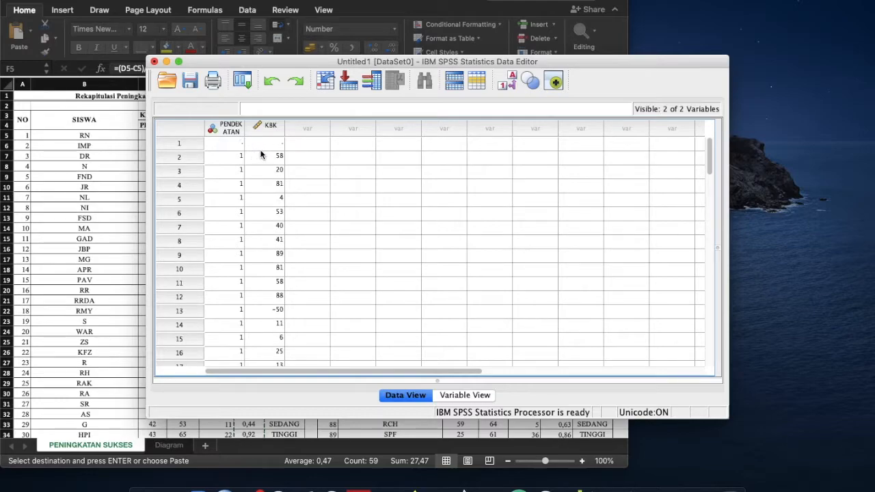
{"action": "left_click", "coordinate": [267, 145]}
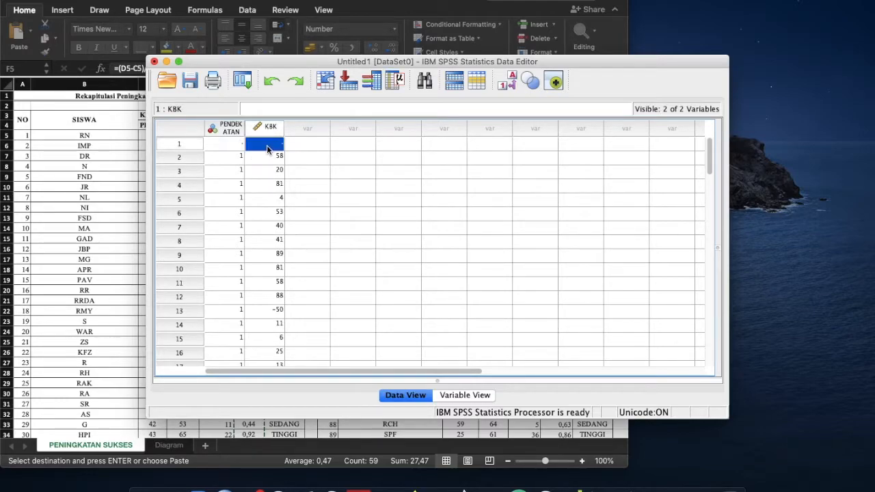
{"action": "key", "text": "Delete"}
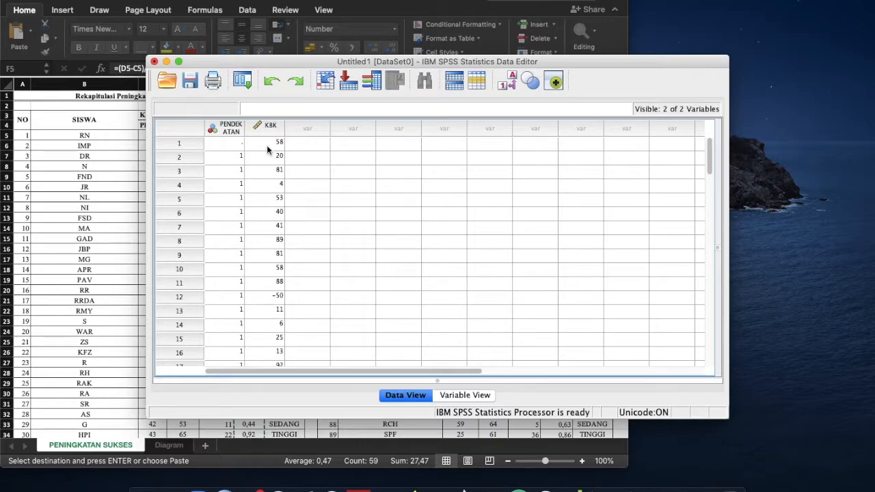
Compare the last rows of the SPSS dataset with the end of the KBK Kelas CPA N-gain table in Excel
{"action": "scroll", "coordinate": [267, 145], "scroll_direction": "down", "scroll_amount": 20}
{"action": "scroll", "coordinate": [267, 145], "scroll_direction": "up", "scroll_amount": 8}
{"action": "scroll", "coordinate": [266, 145], "scroll_direction": "down", "scroll_amount": 5}
{"action": "scroll", "coordinate": [264, 201], "scroll_direction": "right", "scroll_amount": 2}
{"action": "scroll", "coordinate": [261, 204], "scroll_direction": "left", "scroll_amount": 2}
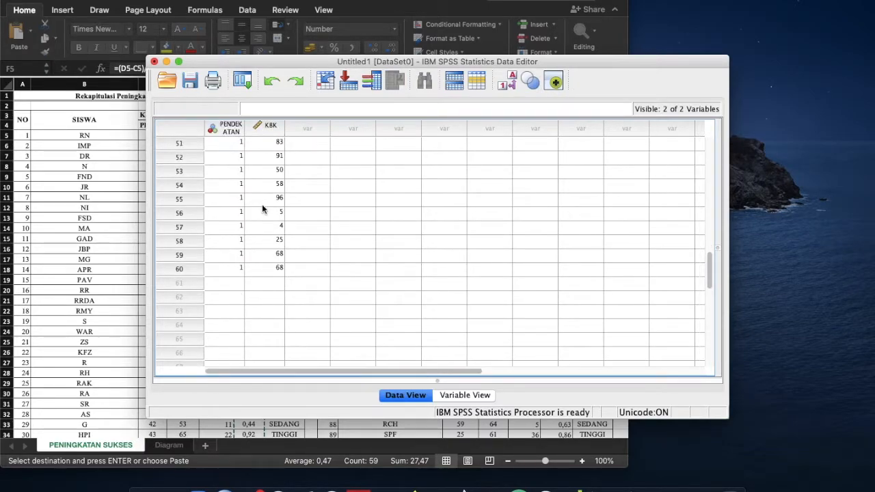
{"action": "scroll", "coordinate": [263, 209], "scroll_direction": "down", "scroll_amount": 1}
{"action": "scroll", "coordinate": [263, 209], "scroll_direction": "right", "scroll_amount": 1}
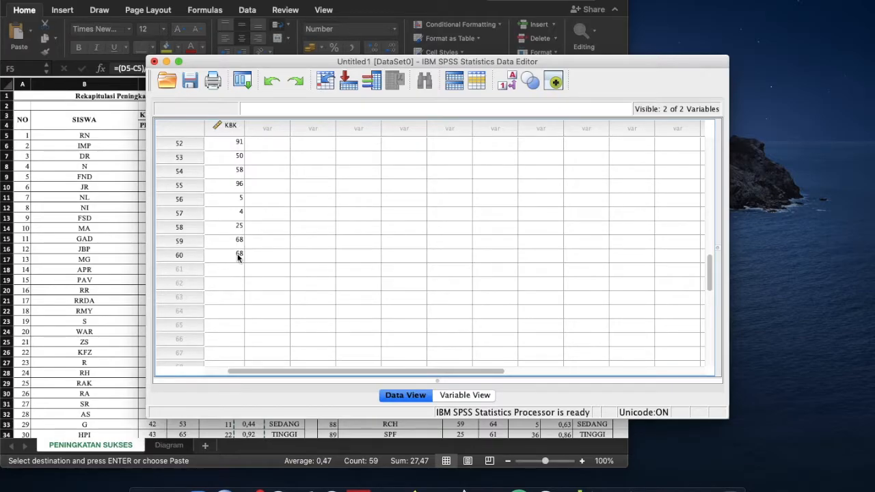
{"action": "scroll", "coordinate": [239, 257], "scroll_direction": "left", "scroll_amount": 1}
{"action": "left_click", "coordinate": [62, 299]}
{"action": "scroll", "coordinate": [62, 299], "scroll_direction": "down", "scroll_amount": 15}
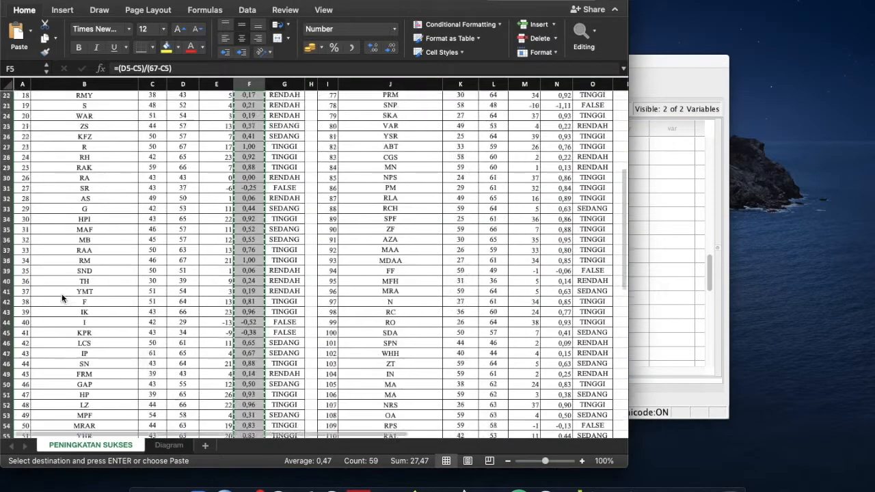
{"action": "scroll", "coordinate": [62, 299], "scroll_direction": "up", "scroll_amount": 5}
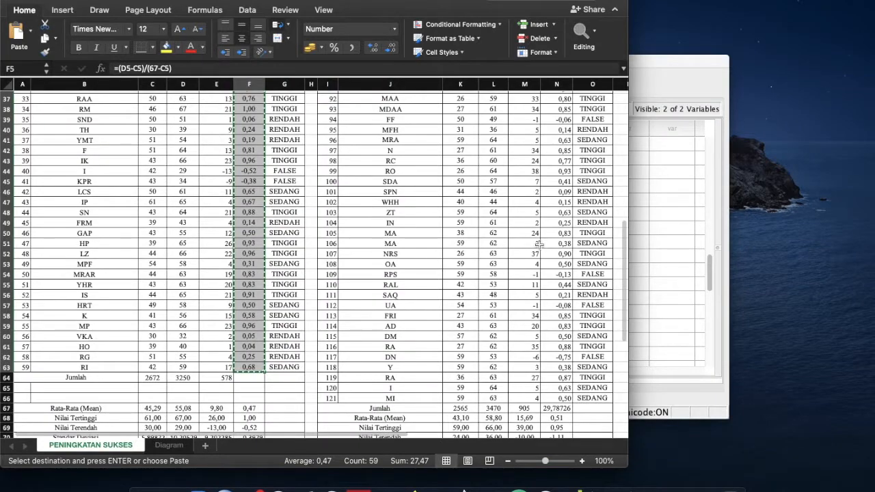
Return to the SPSS dataset and clear the surplus PENDEKATAN and KBK values in row 60
{"action": "left_click", "coordinate": [646, 216]}
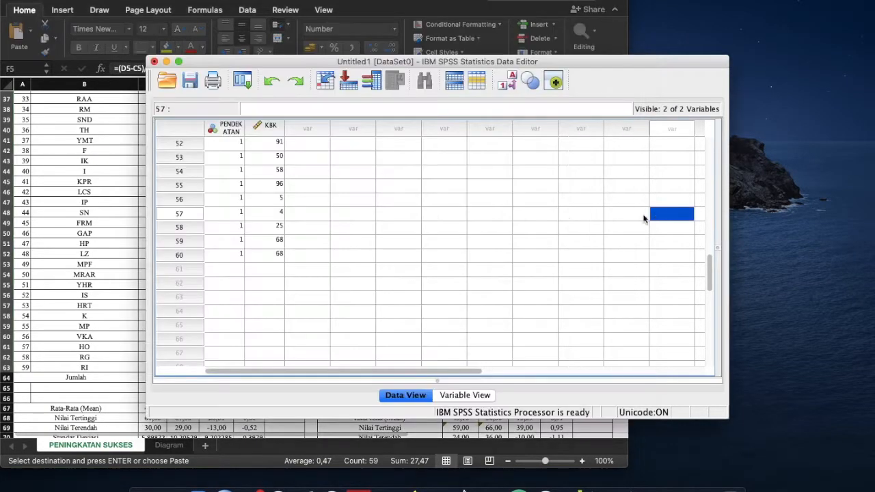
{"action": "left_click", "coordinate": [219, 253]}
{"action": "key", "text": "BackSpace"}
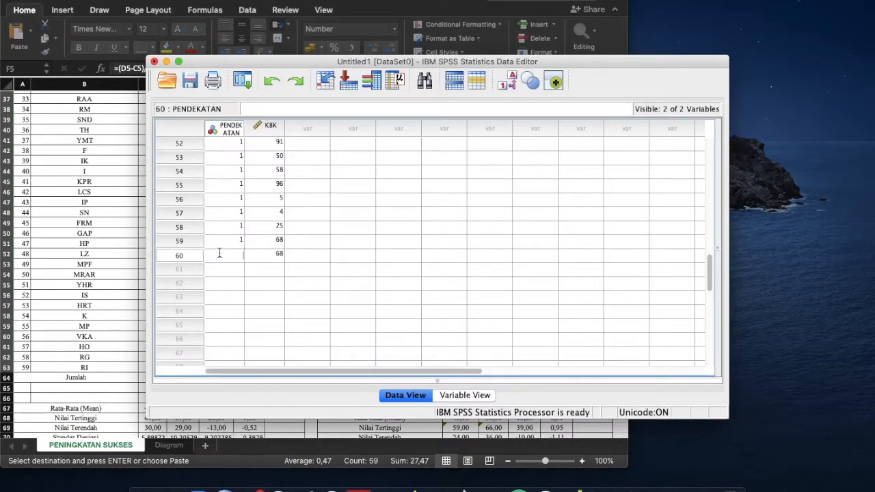
{"action": "left_click", "coordinate": [274, 252]}
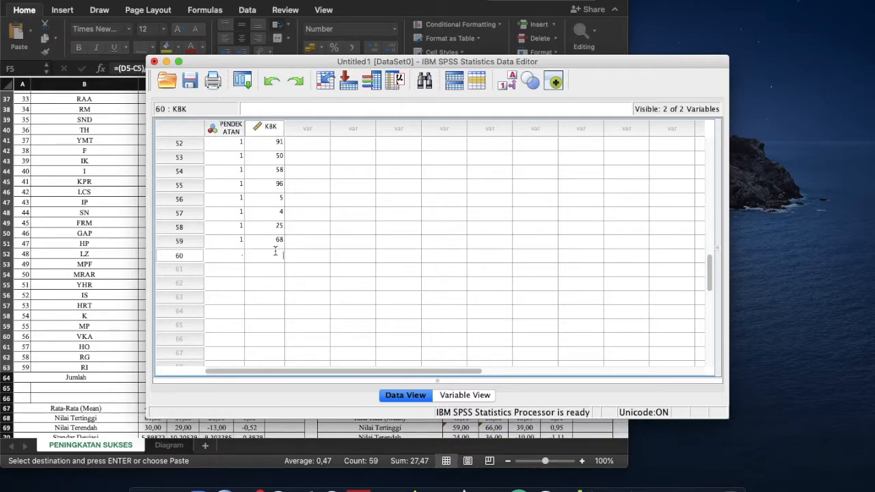
Switch to the Excel workbook and copy the KBK Kelas Saintifik N-gain values, cells N5 to N66
{"action": "left_click", "coordinate": [84, 272]}
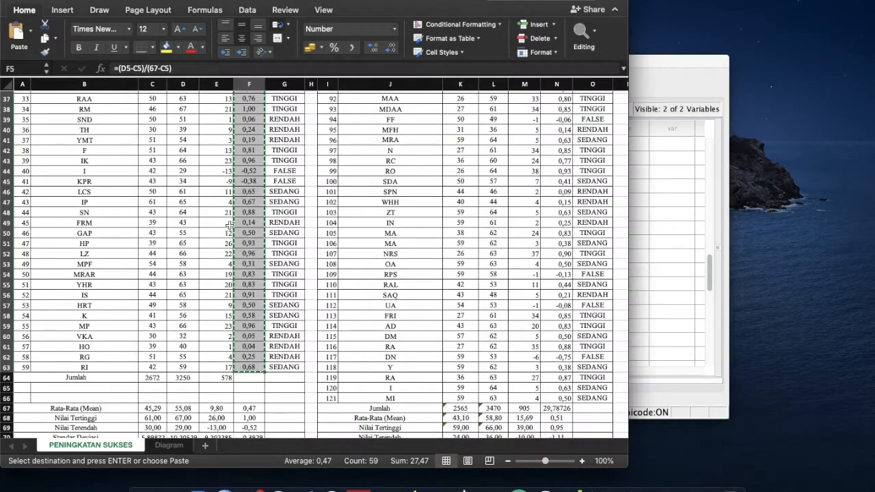
{"action": "left_click", "coordinate": [543, 199]}
{"action": "scroll", "coordinate": [542, 197], "scroll_direction": "up", "scroll_amount": 10}
{"action": "scroll", "coordinate": [542, 197], "scroll_direction": "up", "scroll_amount": 3}
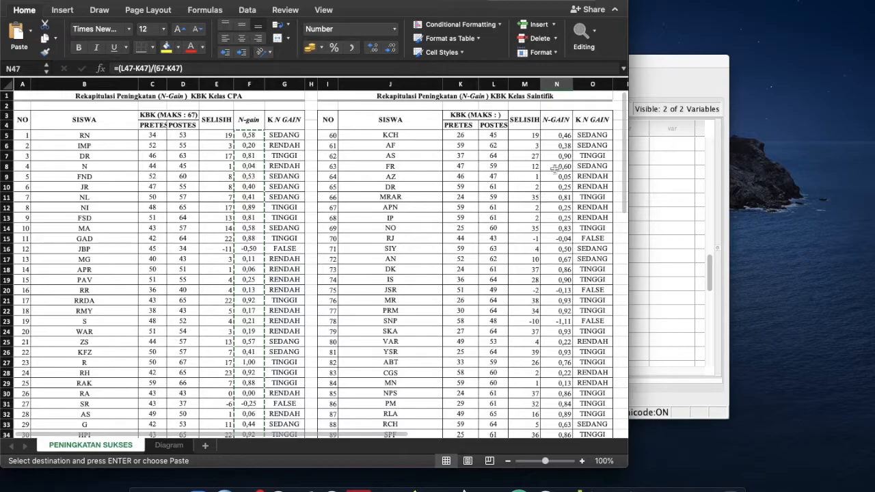
{"action": "left_click_drag", "start_coordinate": [557, 132], "coordinate": [560, 344]}
{"action": "left_click", "coordinate": [560, 344], "text": "shift"}
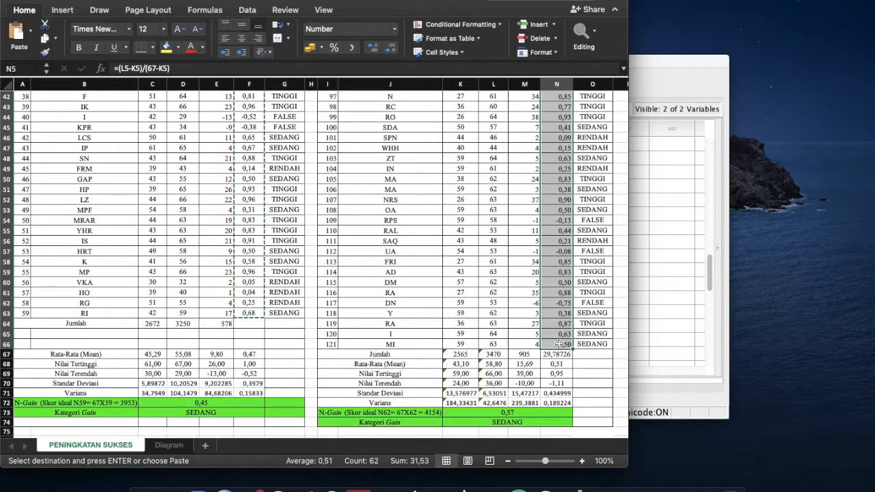
{"action": "right_click", "coordinate": [561, 316]}
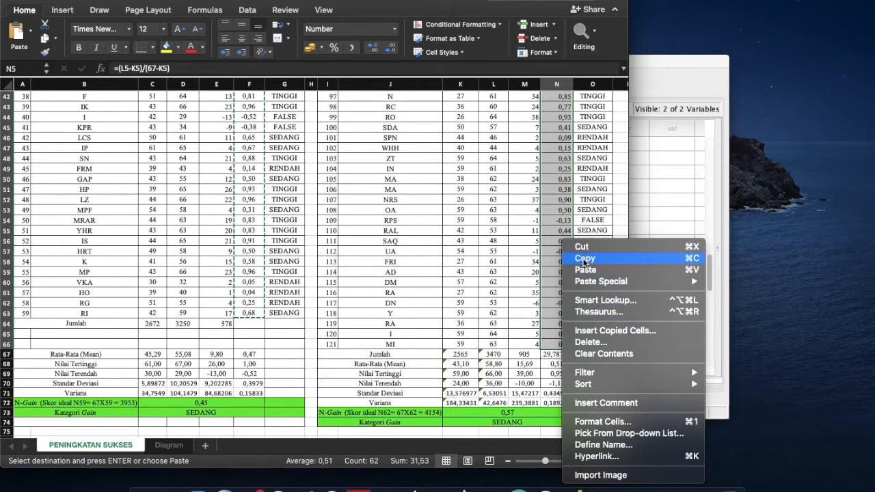
{"action": "left_click", "coordinate": [586, 250]}
Return to the SPSS dataset and paste the copied Saintifik N-gain values into the KBK column starting at row 60
{"action": "left_click", "coordinate": [674, 230]}
{"action": "left_click", "coordinate": [264, 255]}
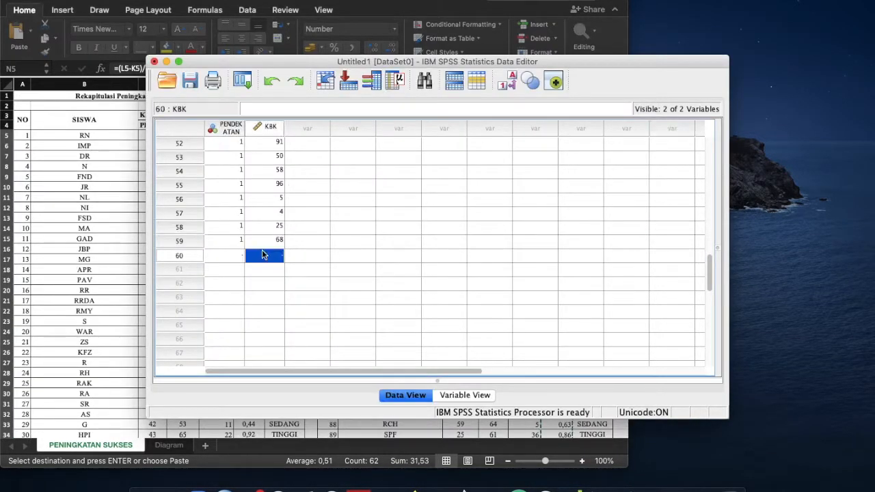
{"action": "key", "text": "super+v"}
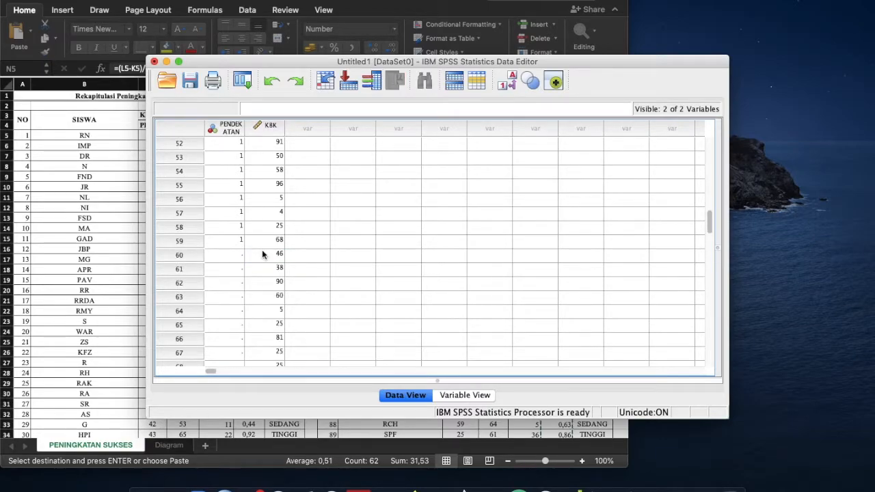
Enter the group code 2 in the PENDEKATAN column for every row from 60 down to 122
{"action": "left_click", "coordinate": [235, 262]}
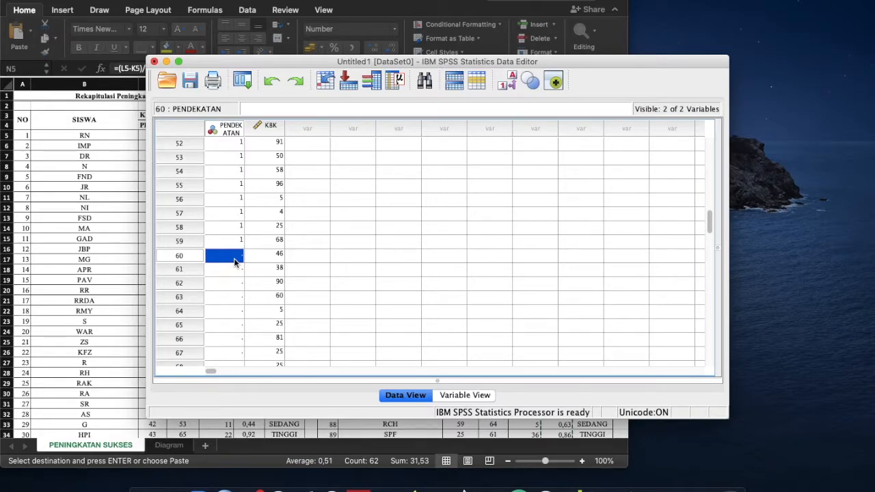
{"action": "type", "text": "2"}
{"action": "key", "text": "Return"}
{"action": "type", "text": "2"}
{"action": "key", "text": "Return"}
{"action": "type", "text": "2"}
{"action": "type", "text": "2"}
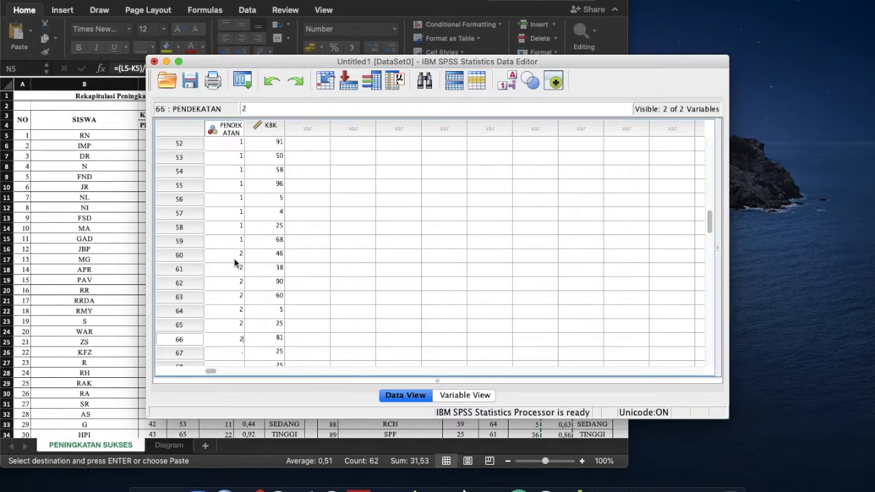
{"action": "type", "text": " 2 2 2 2 2 2 2 2 2 2 2 2 2"}
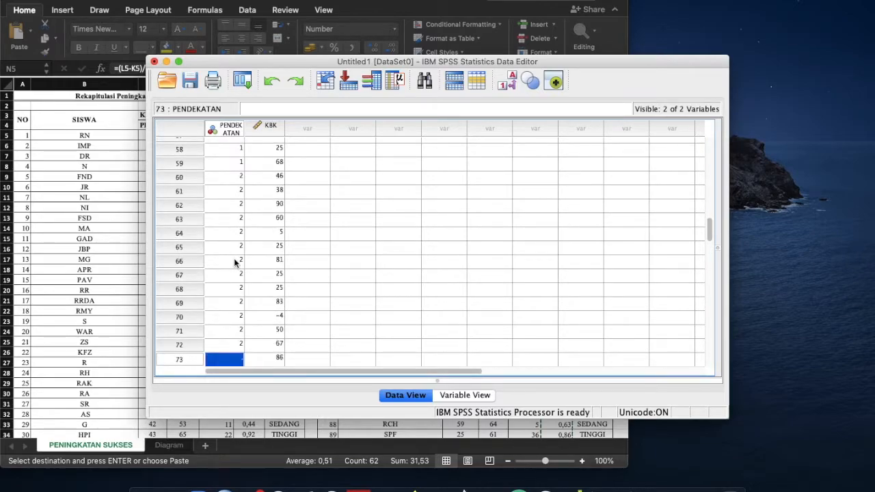
{"action": "type", "text": " 2"}
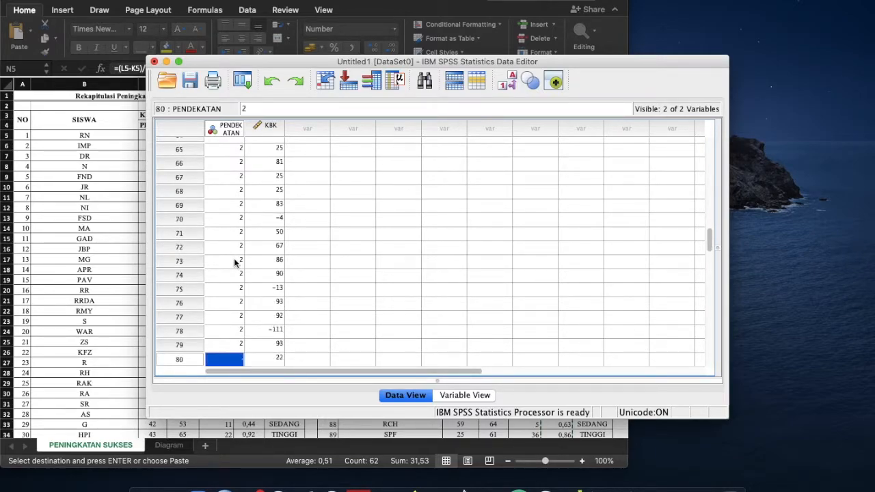
{"action": "type", "text": " 2 2 2 2 2 2 2 2 2 2 2 2 "}
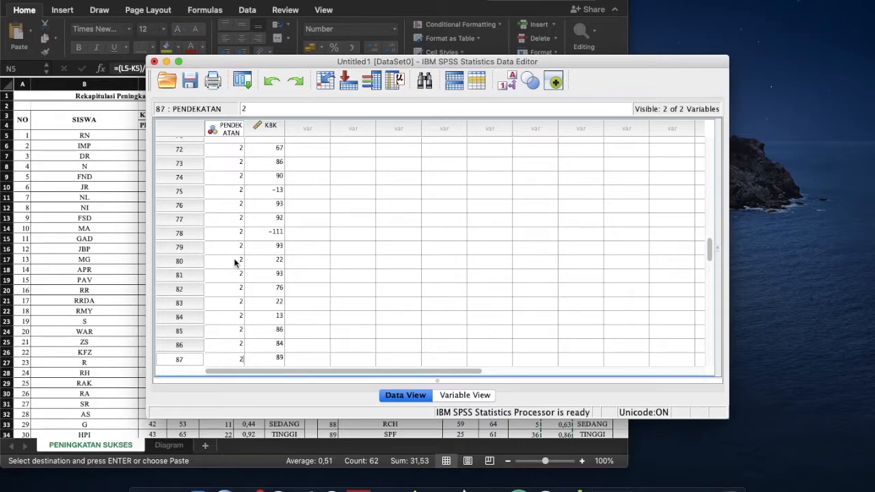
{"action": "type", "text": "2 2 2 2 2 2 "}
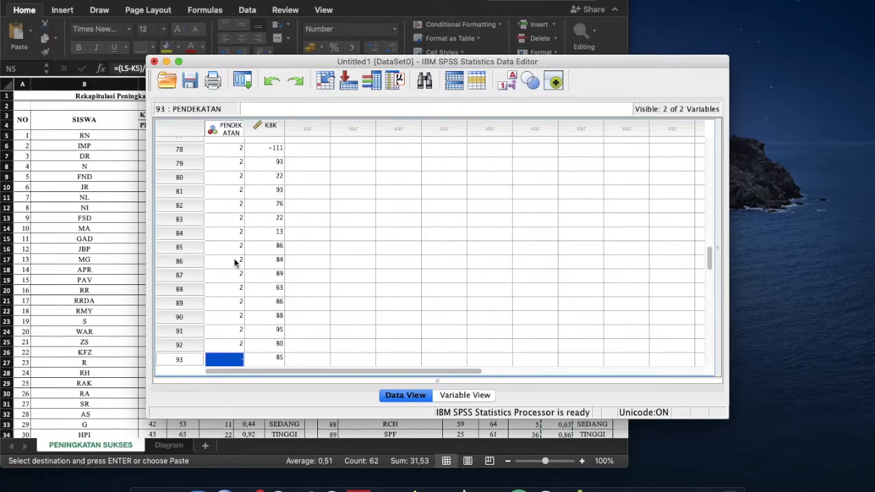
{"action": "type", "text": "2 2 2 2 2 2 2 "}
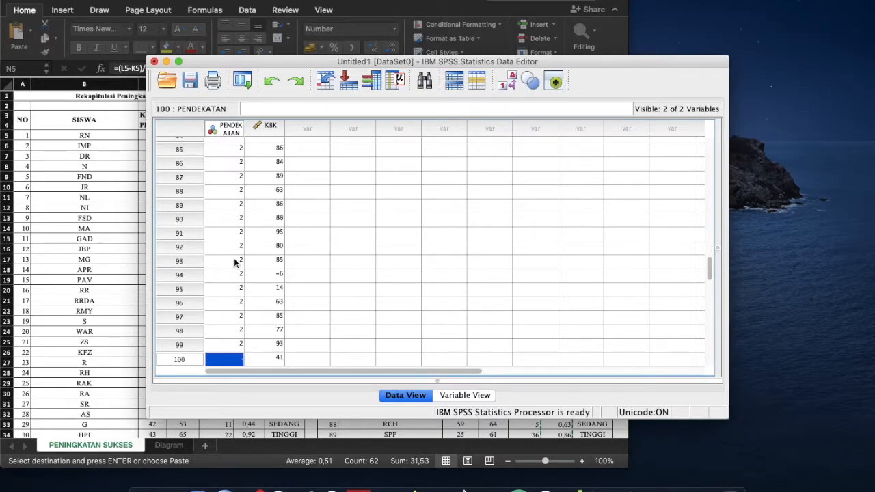
{"action": "type", "text": "2"}
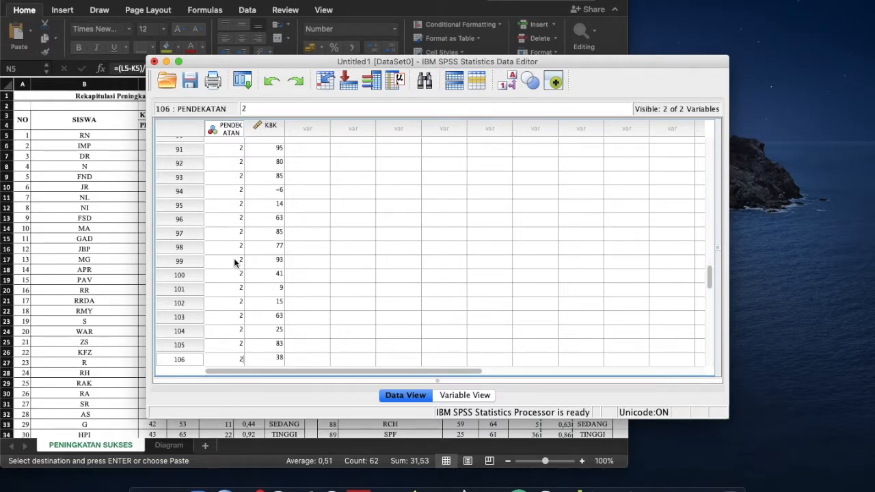
{"action": "type", "text": " 2 2 2 2 2 2 2 2 2 2 2 2 2"}
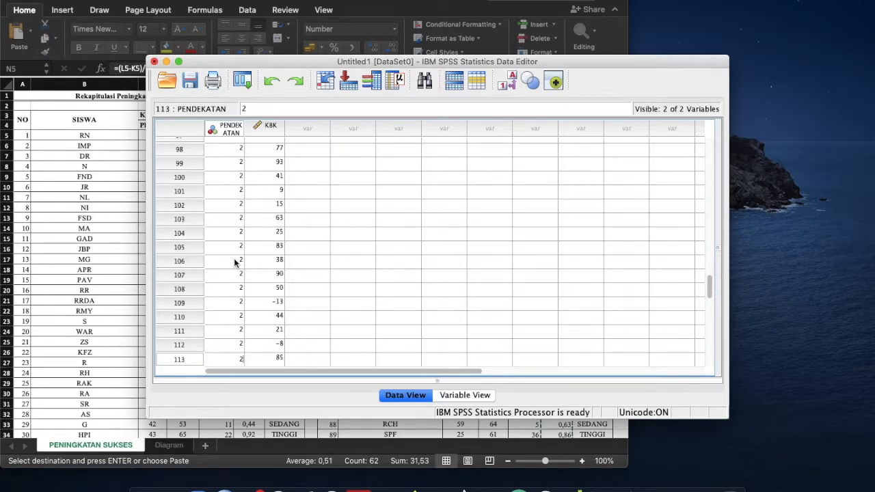
{"action": "type", "text": " 2 2 2 2"}
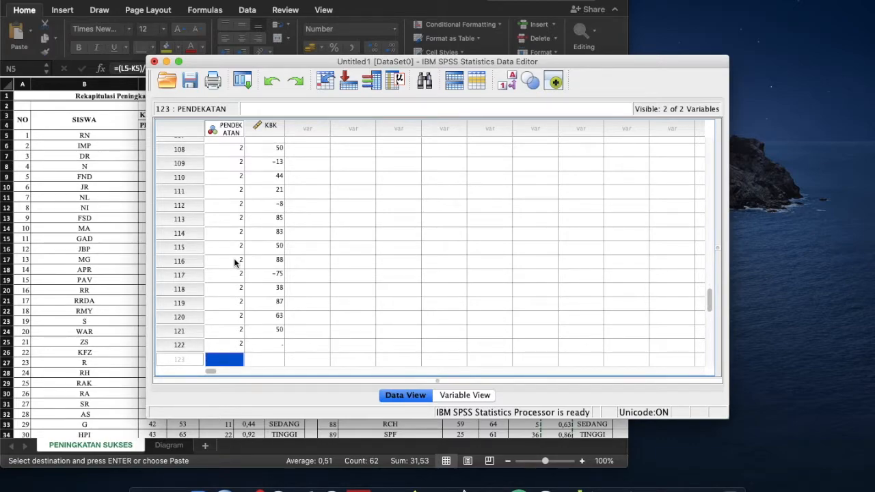
Clear the surplus PENDEKATAN code in row 122 and check the last Saintifik row in the Excel workbook
{"action": "left_click", "coordinate": [238, 342]}
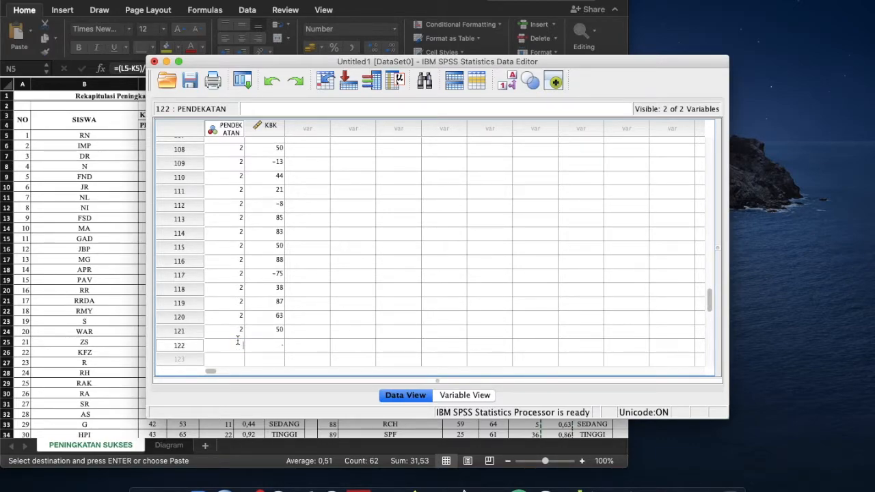
{"action": "left_click", "coordinate": [334, 431]}
{"action": "scroll", "coordinate": [334, 431], "scroll_direction": "down", "scroll_amount": 10}
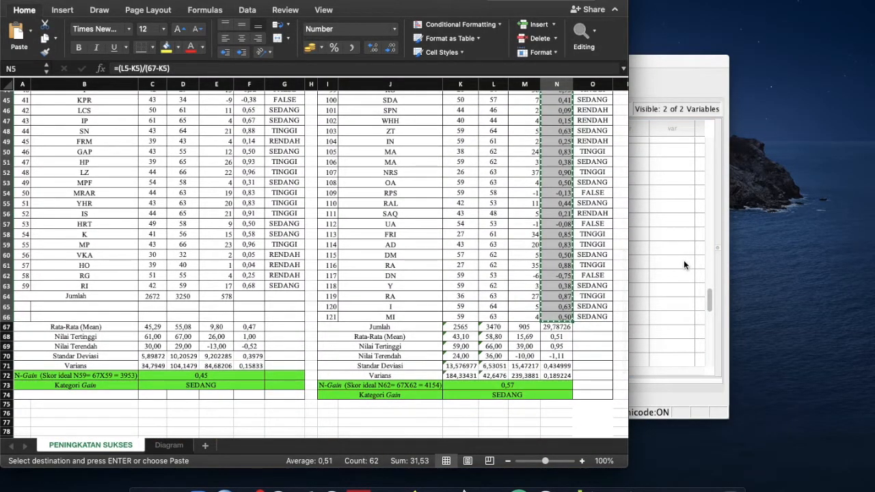
Return to the SPSS dataset and enter the missing group code 1 in row 1 of the PENDEKATAN column
{"action": "left_click", "coordinate": [685, 263]}
{"action": "scroll", "coordinate": [393, 265], "scroll_direction": "up", "scroll_amount": 20}
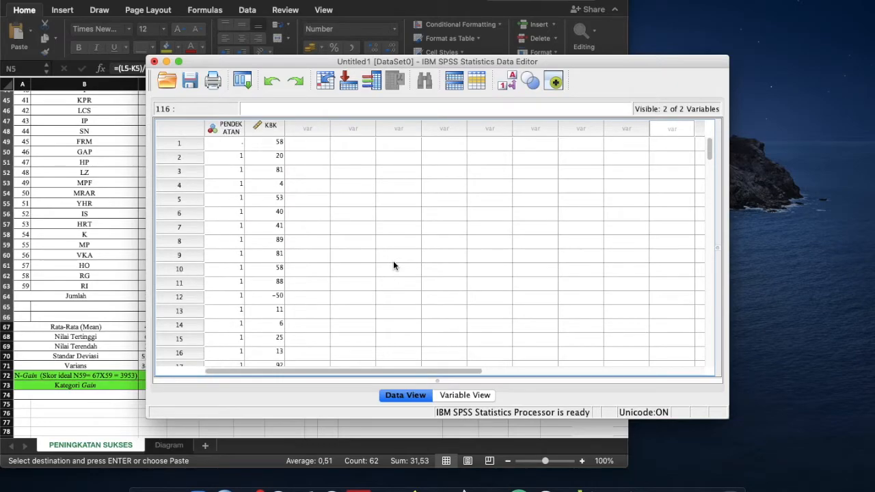
{"action": "left_click", "coordinate": [234, 141]}
{"action": "left_click", "coordinate": [376, 215]}
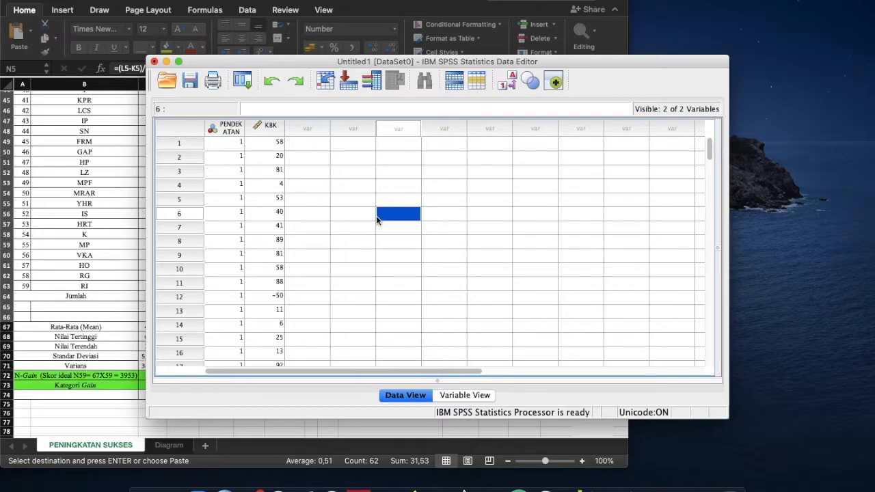
{"action": "left_click", "coordinate": [293, 0]}
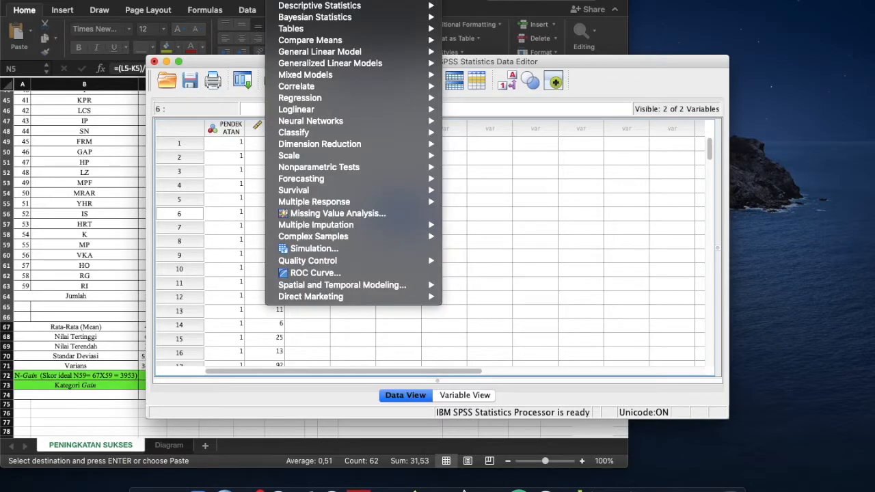
{"action": "mouse_move", "coordinate": [295, 10]}
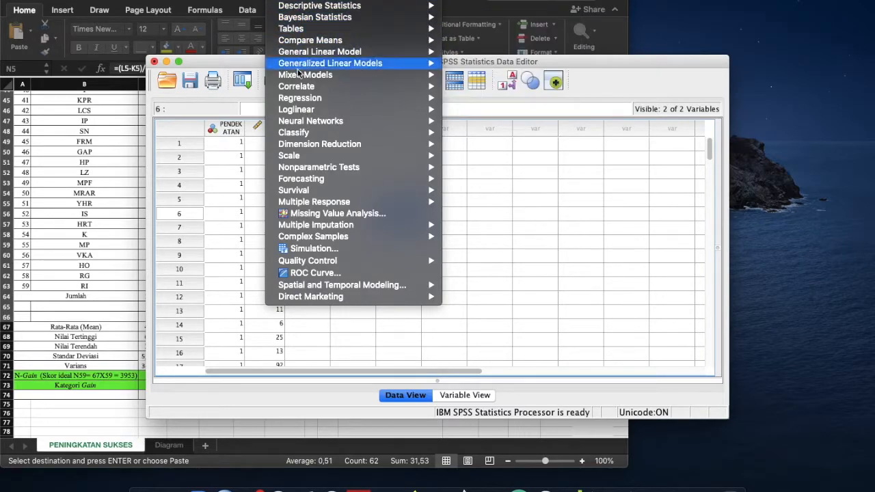
{"action": "mouse_move", "coordinate": [340, 171]}
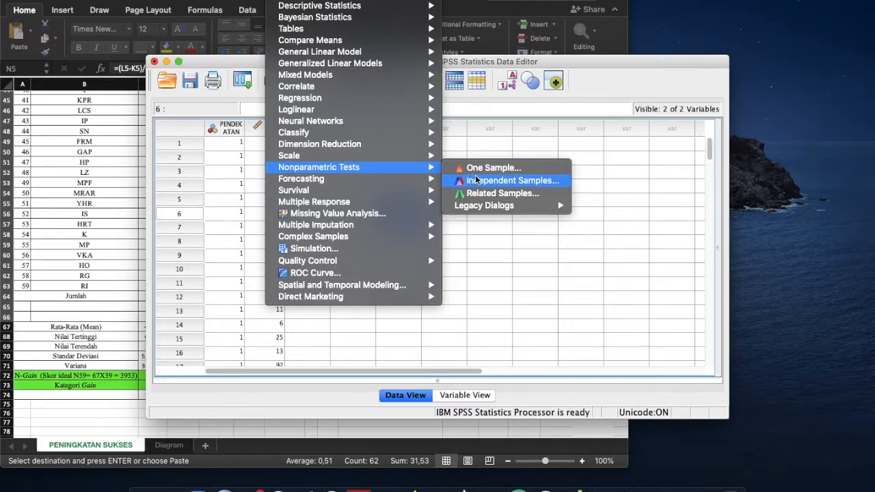
{"action": "left_click", "coordinate": [494, 205]}
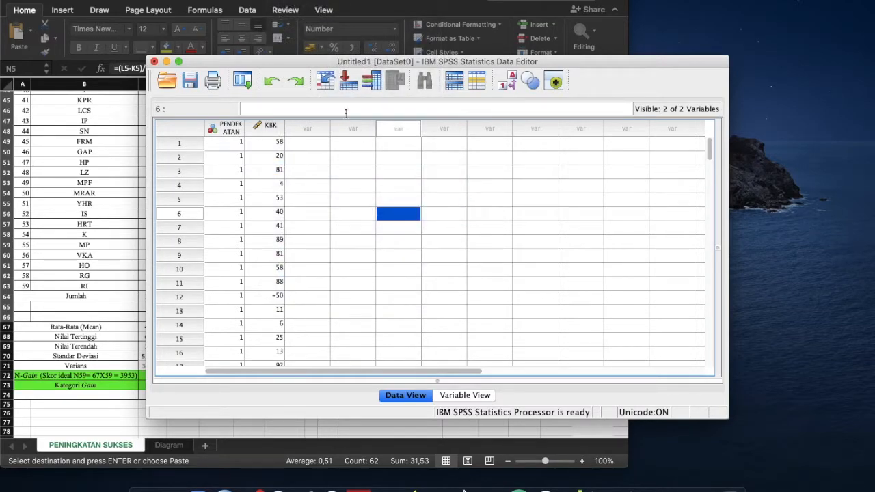
Set up a legacy nonparametric two-independent-samples test with KBK as test variable and PENDEKATAN as grouping variable
{"action": "left_click", "coordinate": [287, 0]}
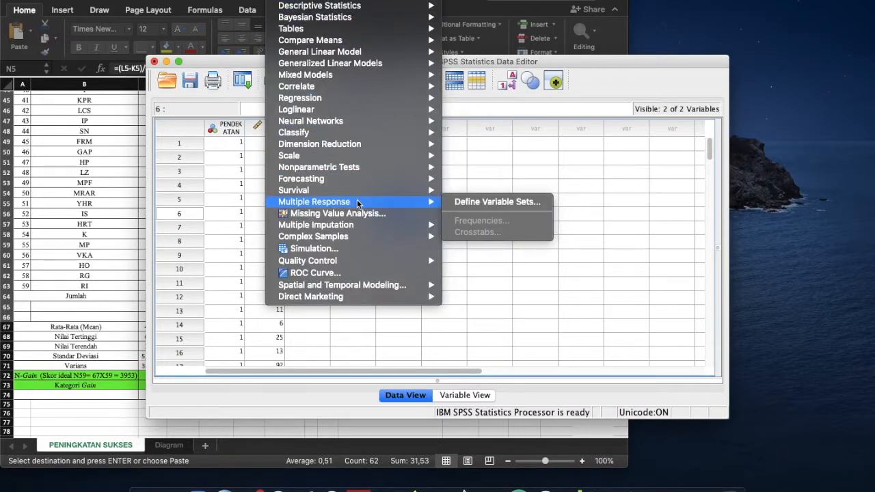
{"action": "mouse_move", "coordinate": [396, 178]}
{"action": "mouse_move", "coordinate": [503, 206]}
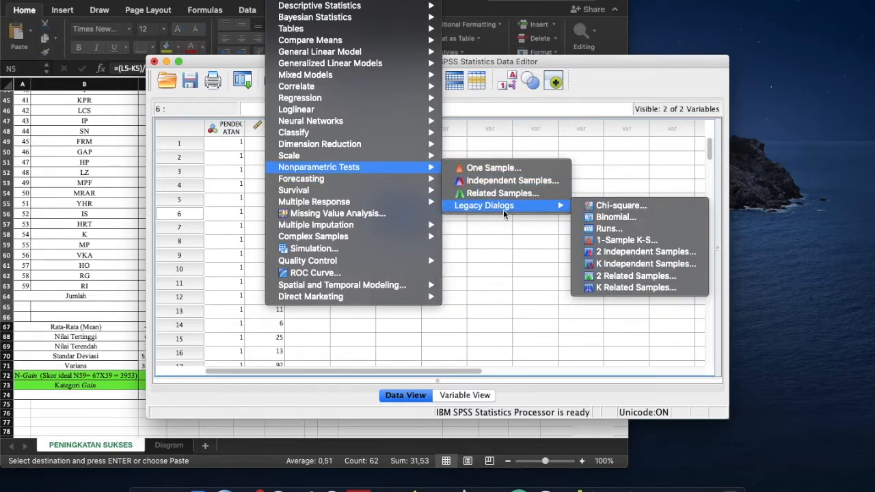
{"action": "left_click", "coordinate": [604, 251]}
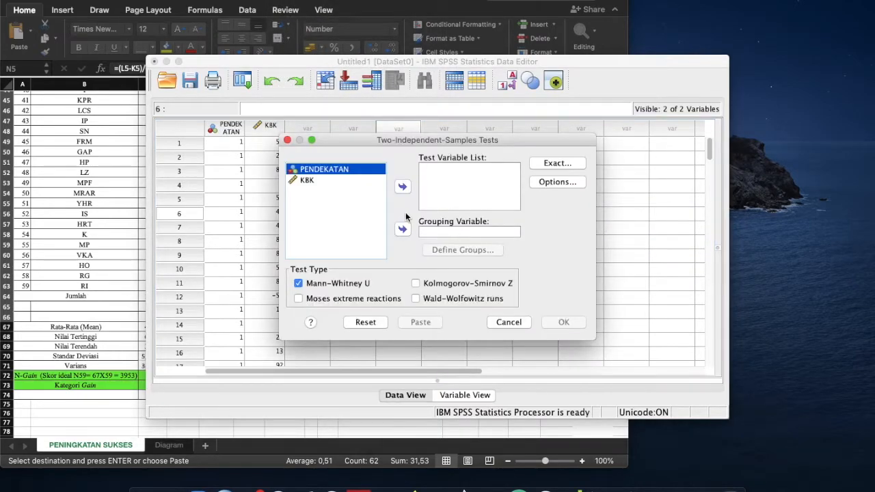
{"action": "left_click", "coordinate": [325, 181]}
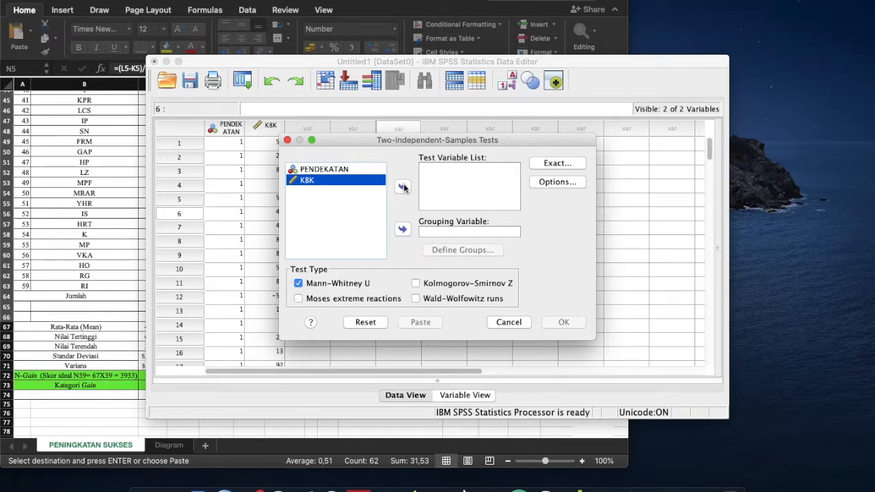
{"action": "left_click", "coordinate": [402, 187]}
{"action": "left_click", "coordinate": [333, 173]}
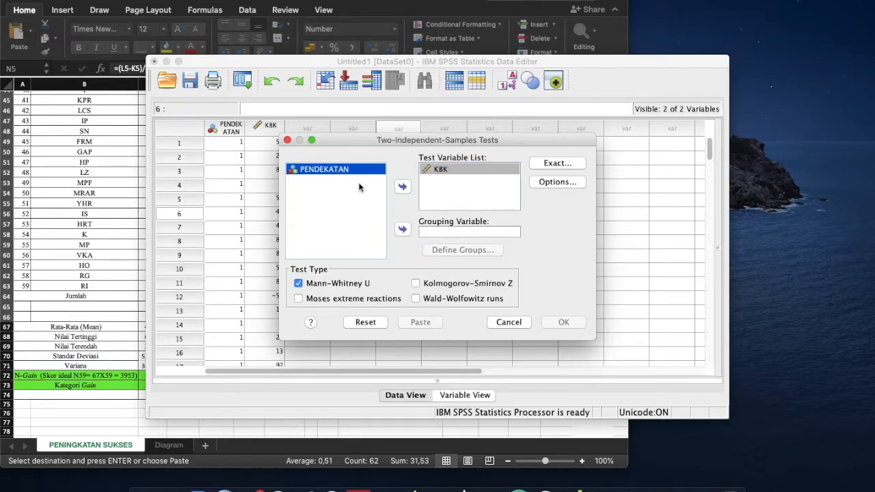
{"action": "left_click", "coordinate": [403, 231]}
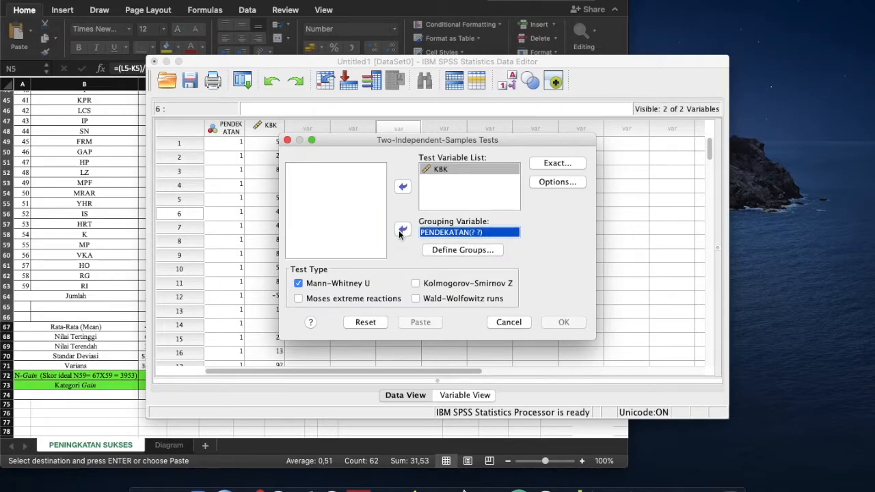
Define the PENDEKATAN groups for the test with Group 1 as 1 and Group 2 as 2
{"action": "left_click", "coordinate": [439, 248]}
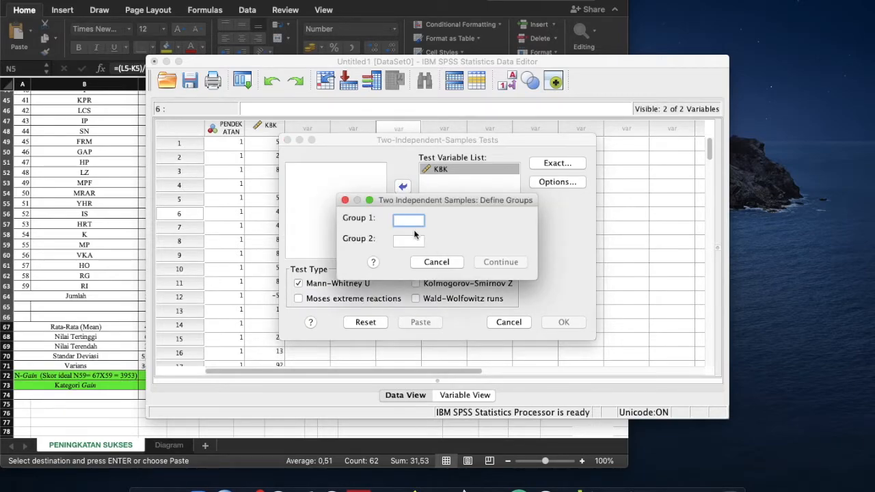
{"action": "type", "text": "1"}
{"action": "left_click", "coordinate": [415, 243]}
{"action": "type", "text": "2"}
{"action": "left_click", "coordinate": [498, 262]}
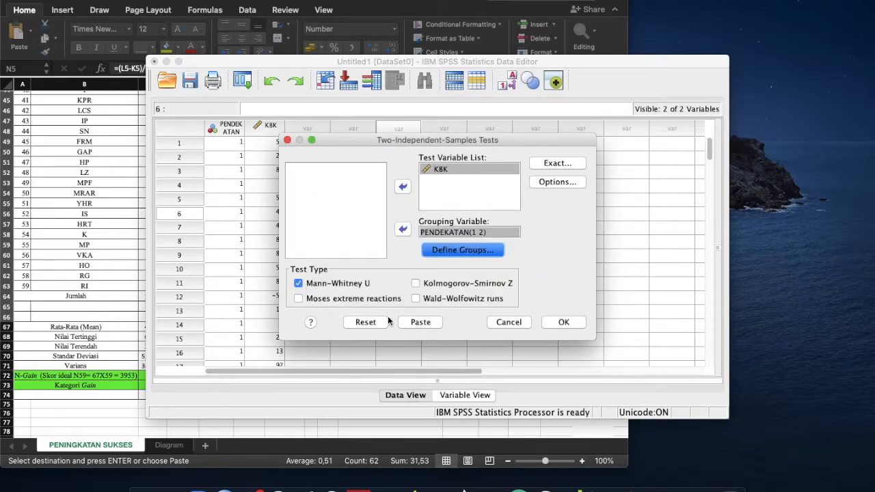
Check the test's statistics and missing-value options without changing them, and run the Mann-Whitney U test
{"action": "left_click", "coordinate": [558, 182]}
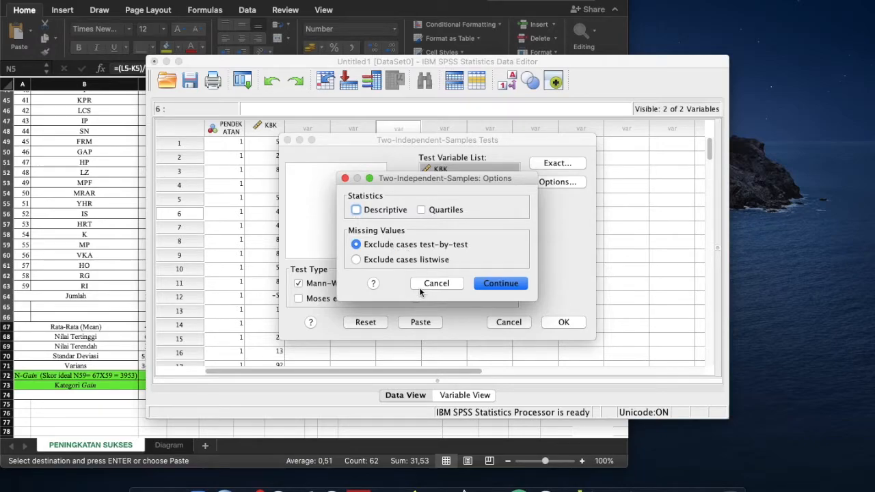
{"action": "left_click", "coordinate": [444, 283]}
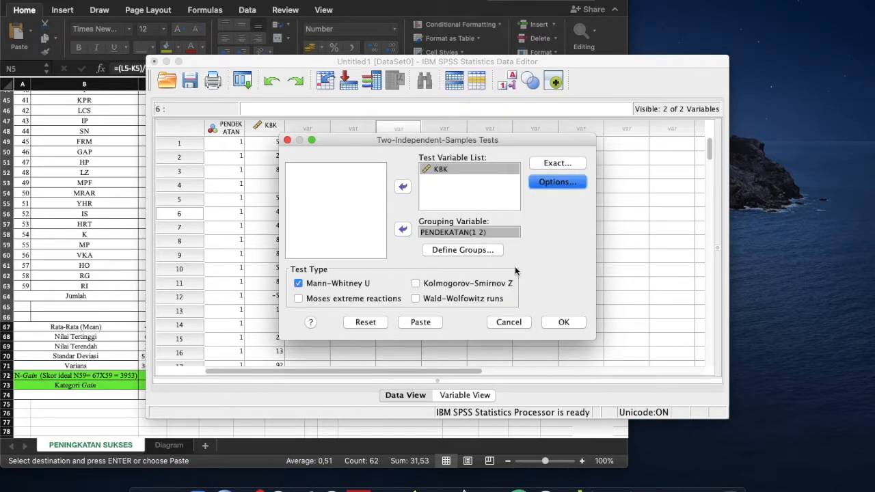
{"action": "left_click", "coordinate": [564, 321]}
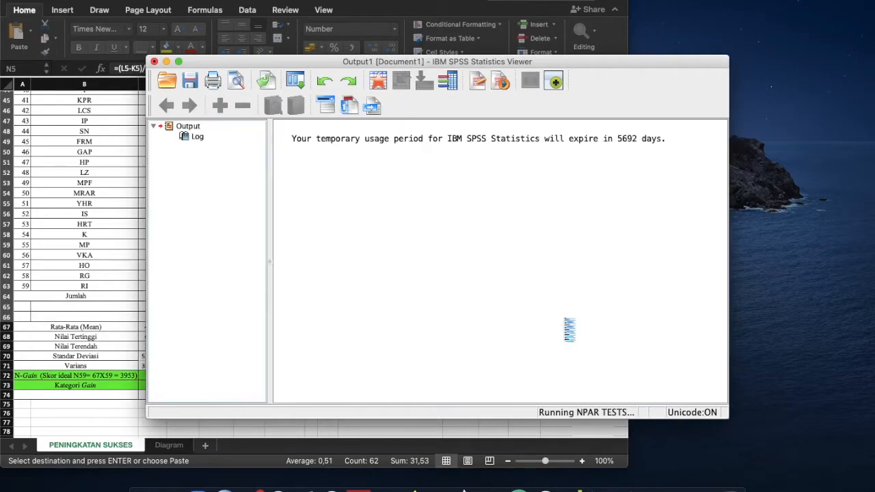
{"action": "left_click", "coordinate": [321, 345]}
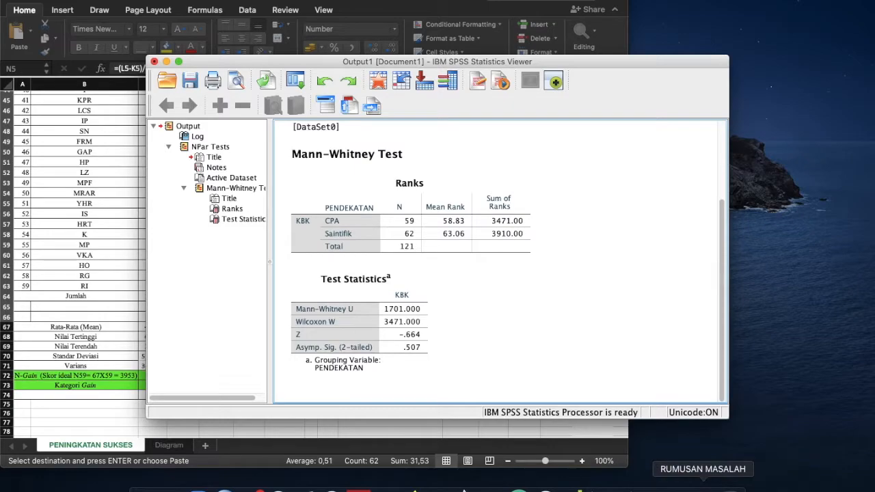
Switch to the RUMUSAN MASALAH document in Word and arrange its empty Mann-Whitney results table beside the SPSS output
{"action": "left_click", "coordinate": [702, 485]}
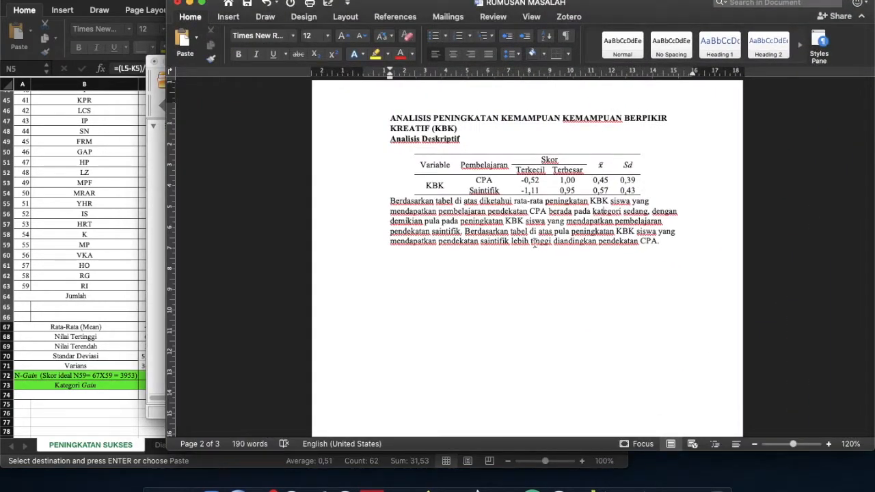
{"action": "scroll", "coordinate": [534, 243], "scroll_direction": "down", "scroll_amount": 10}
{"action": "scroll", "coordinate": [535, 242], "scroll_direction": "down", "scroll_amount": 2}
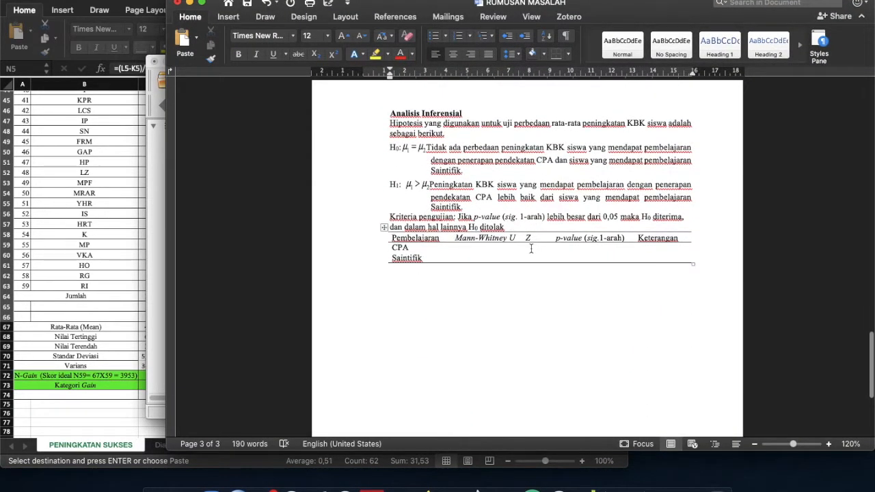
{"action": "left_click", "coordinate": [509, 254]}
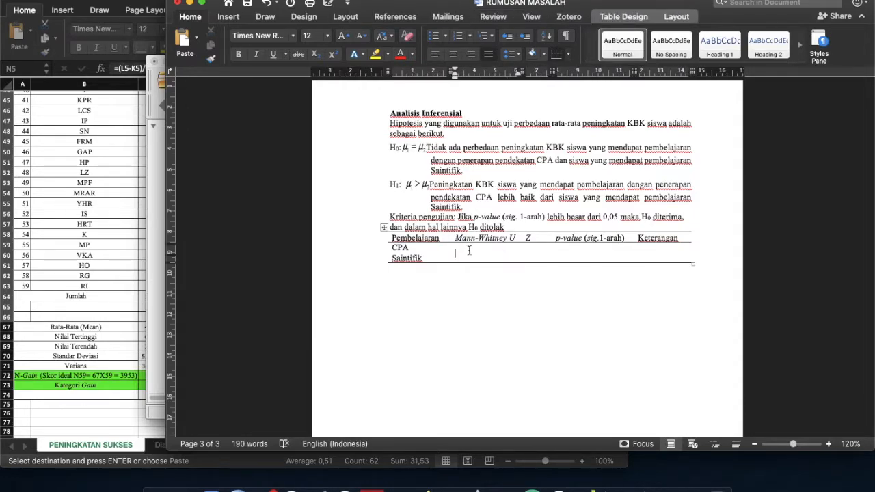
{"action": "left_click_drag", "start_coordinate": [515, 4], "coordinate": [763, 0]}
{"action": "left_click_drag", "start_coordinate": [340, 62], "coordinate": [133, 0]}
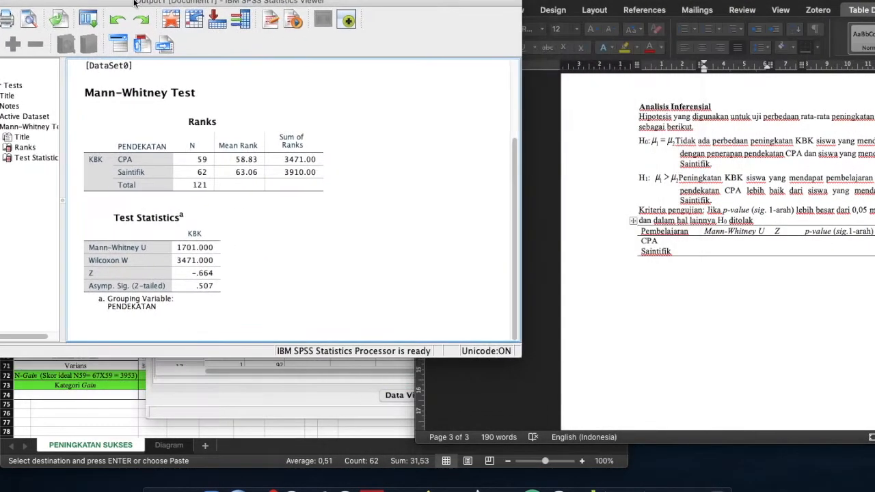
{"action": "left_click_drag", "start_coordinate": [684, 2], "coordinate": [535, 2]}
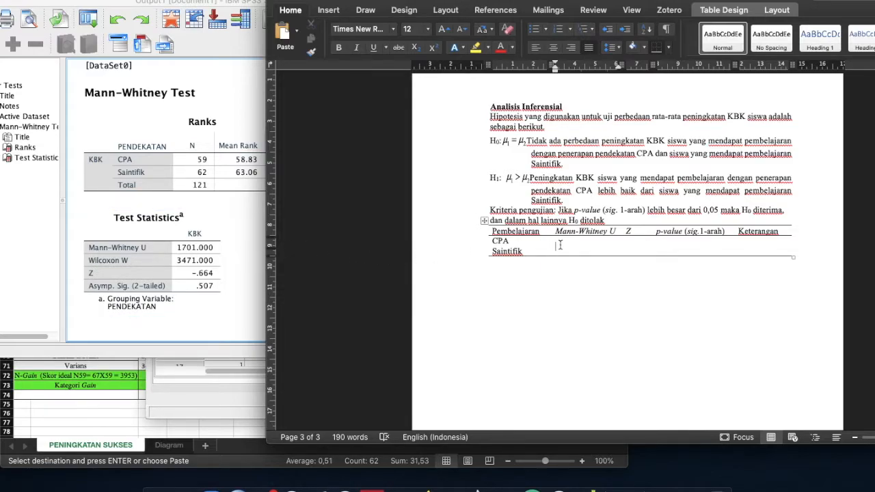
Fill the results table with Mann-Whitney U 1701,000, Z -0,664 and one-tailed p-value 0,253
{"action": "type", "text": "701,"}
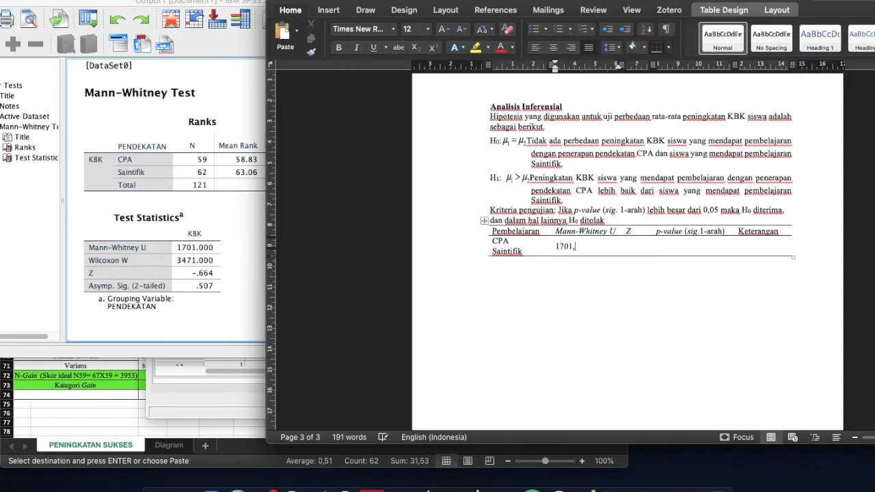
{"action": "type", "text": "000"}
{"action": "left_click", "coordinate": [639, 247]}
{"action": "type", "text": "-0"}
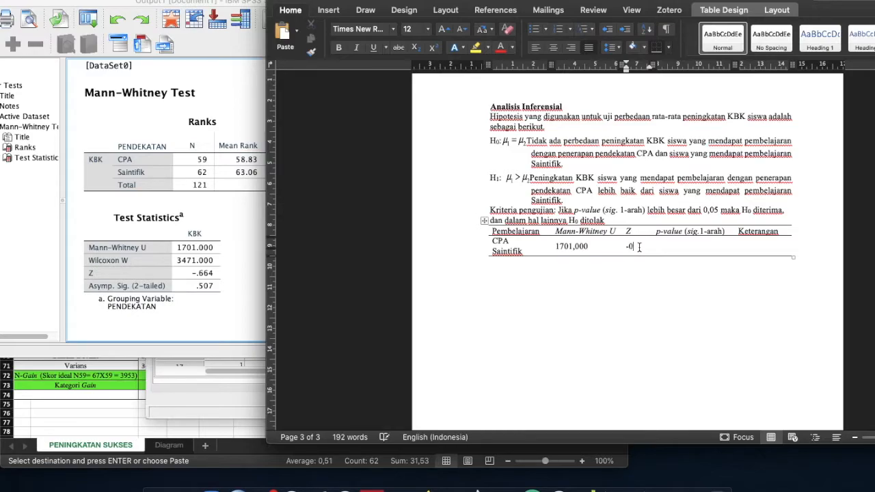
{"action": "type", "text": ",664"}
{"action": "left_click", "coordinate": [692, 246]}
{"action": "left_click", "coordinate": [205, 280]}
{"action": "type", "text": "0,253"}
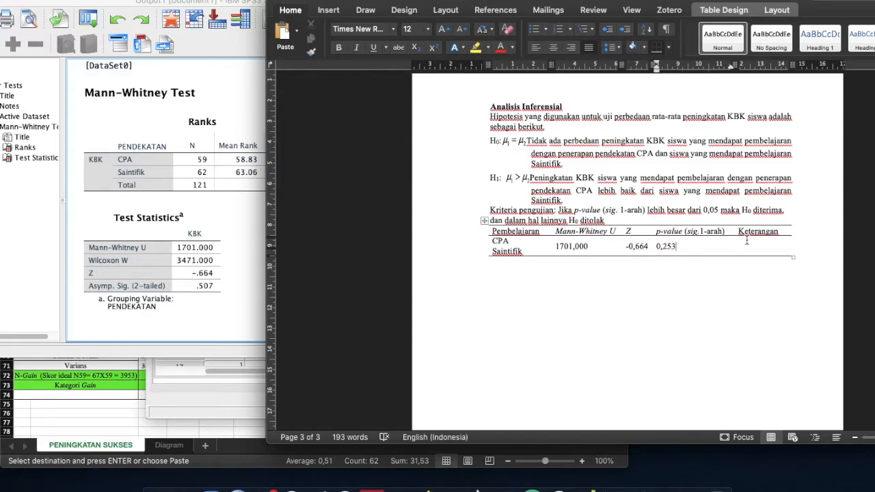
Centre the result cells of the CPA and Saintifik row and enter "Ho Diterima" in the Keterangan cell
{"action": "left_click_drag", "start_coordinate": [555, 252], "coordinate": [750, 247]}
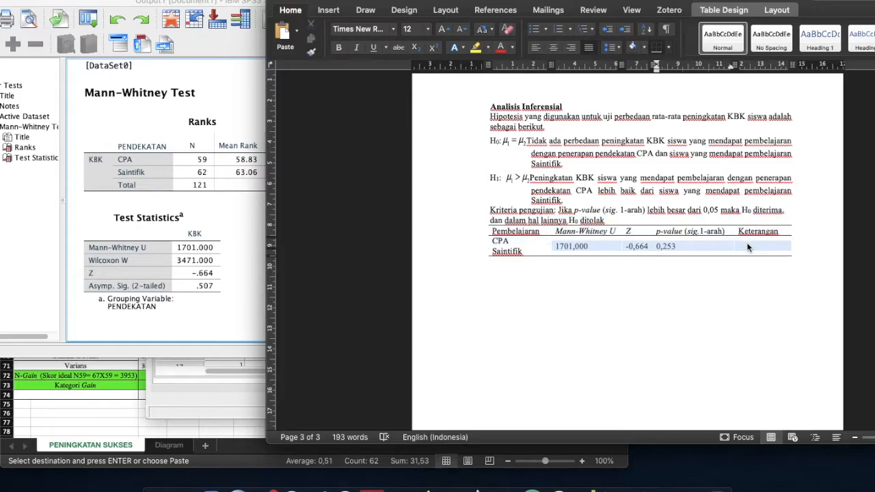
{"action": "left_click", "coordinate": [553, 47]}
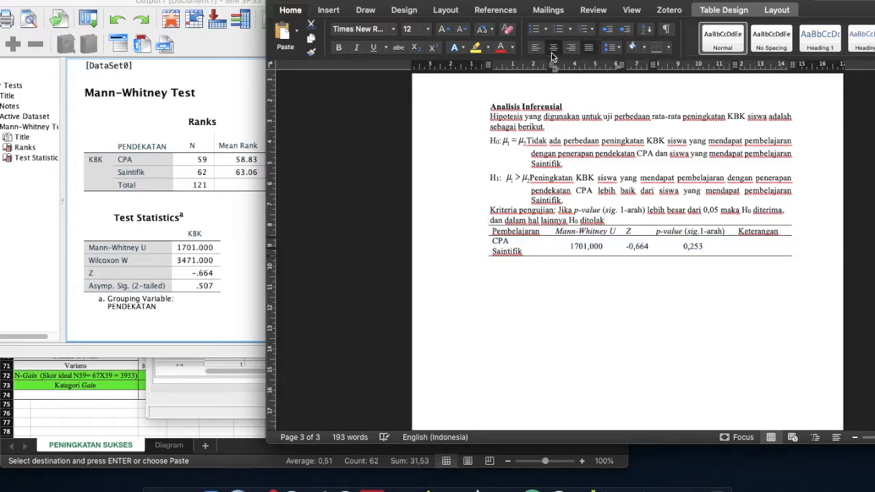
{"action": "left_click", "coordinate": [757, 251]}
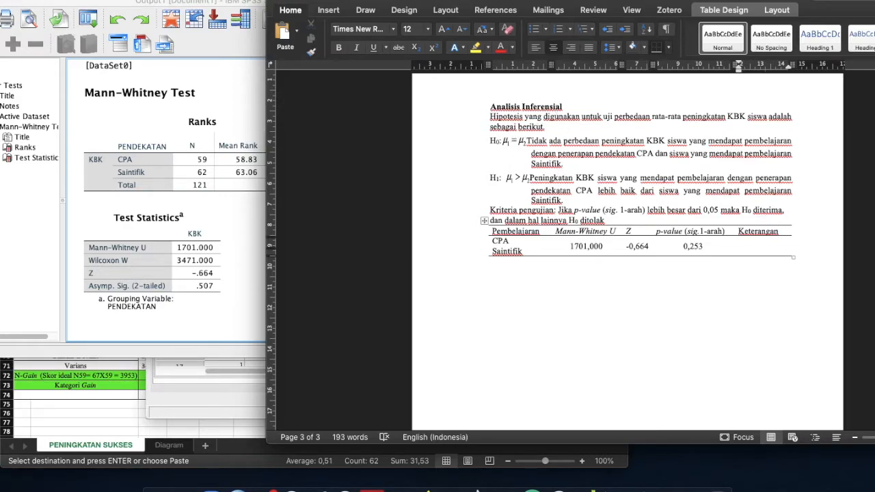
{"action": "left_click_drag", "start_coordinate": [626, 1], "coordinate": [496, 1]}
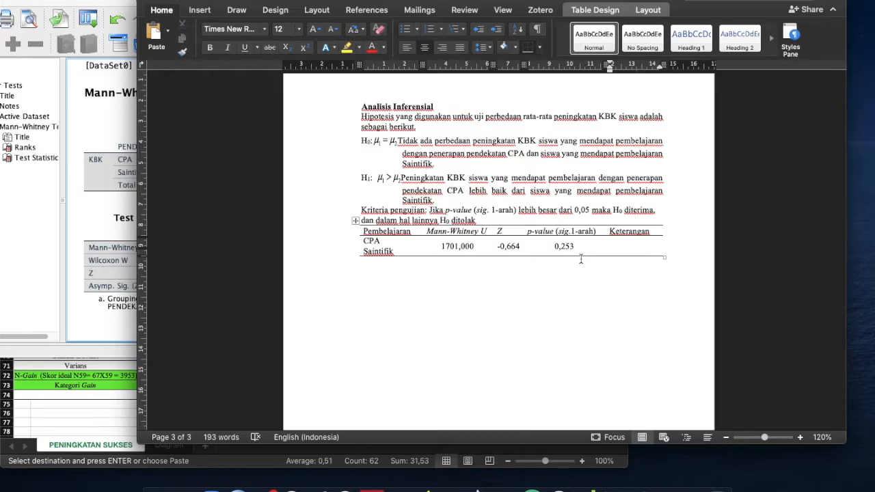
{"action": "type", "text": "HO"}
{"action": "key", "text": "BackSpace"}
{"action": "type", "text": "o Diterima"}
Begin a paragraph below the results table with "Berdasarkan tabel di atas menunjukkan bahwa"
{"action": "scroll", "coordinate": [576, 161], "scroll_direction": "up", "scroll_amount": 10}
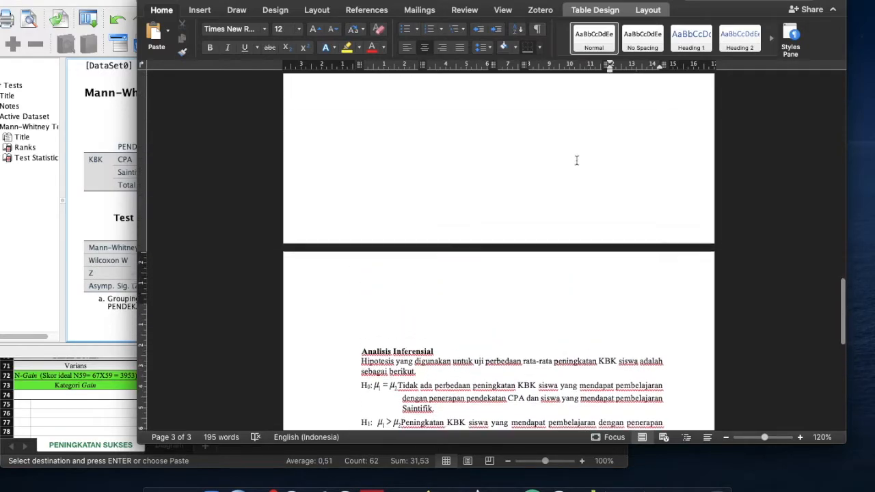
{"action": "scroll", "coordinate": [577, 160], "scroll_direction": "up", "scroll_amount": 1}
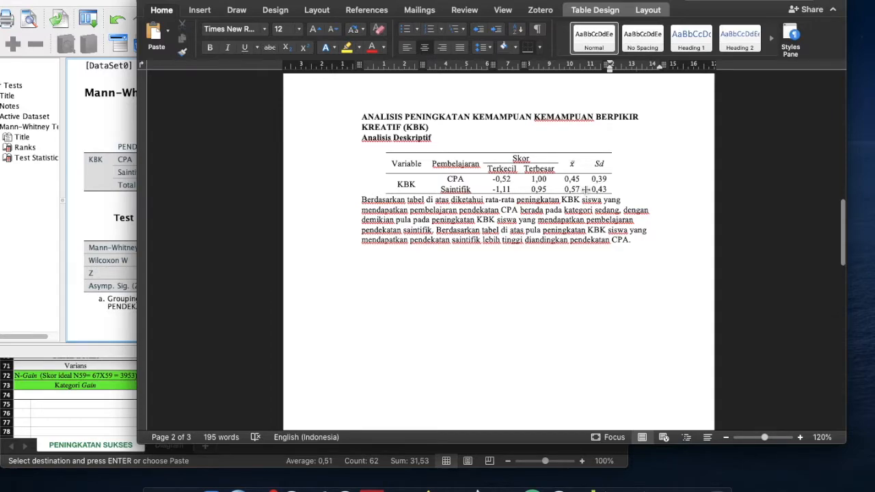
{"action": "scroll", "coordinate": [476, 179], "scroll_direction": "down", "scroll_amount": 10}
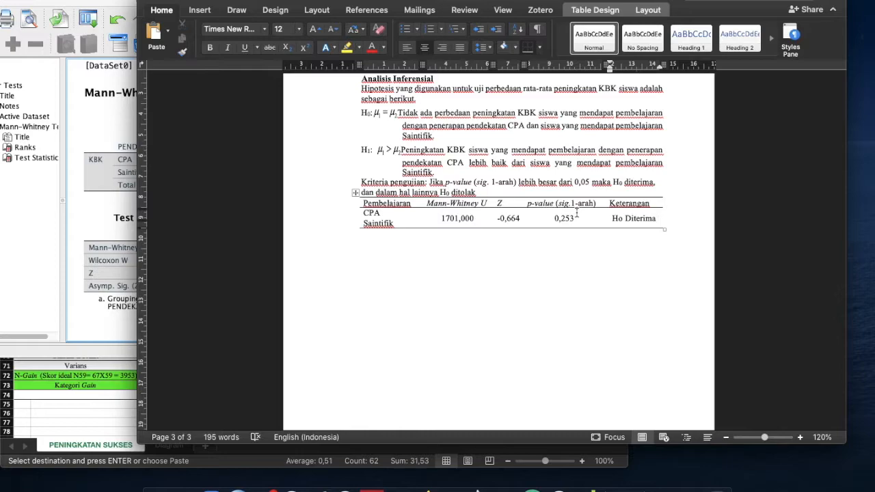
{"action": "left_click", "coordinate": [363, 242]}
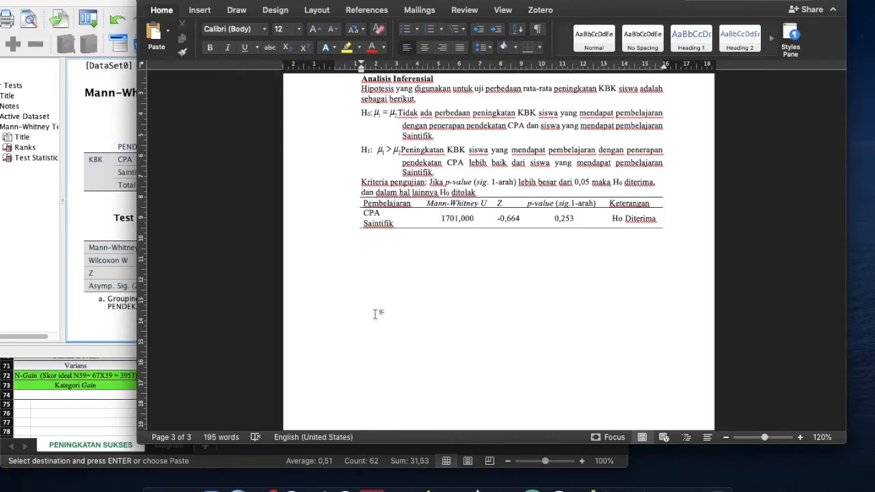
{"action": "type", "text": "Berdasarkan tab"}
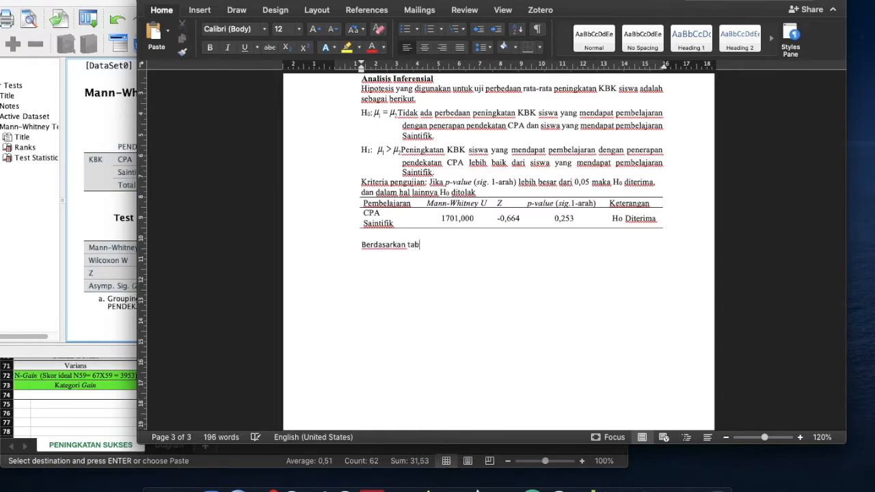
{"action": "type", "text": "el d"}
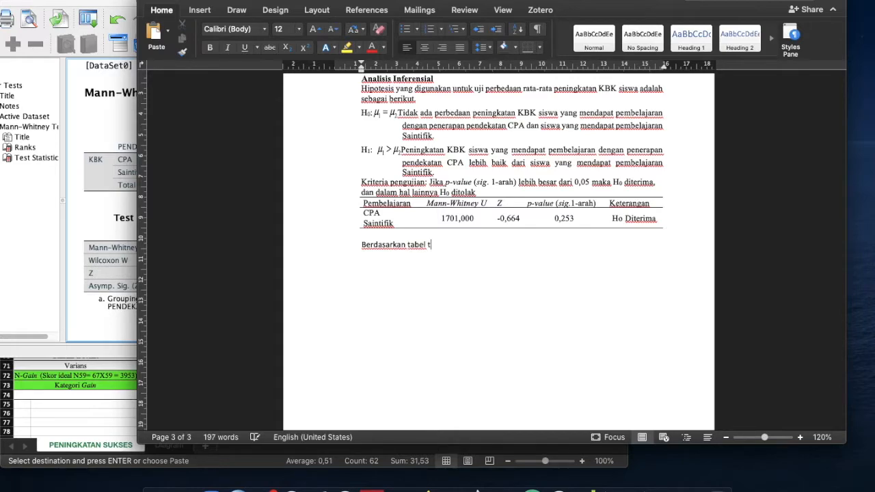
{"action": "type", "text": "iatas"}
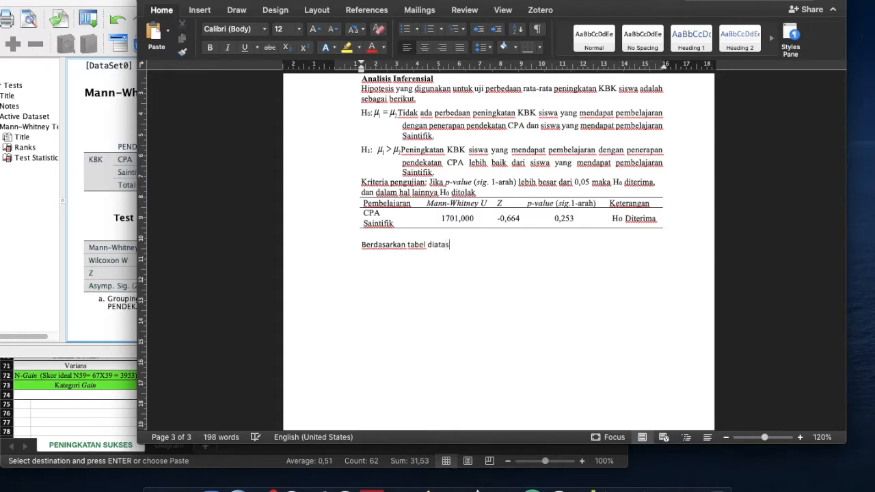
{"action": "key", "text": "Left"}
{"action": "key", "text": "Left"}
{"action": "key", "text": "Left"}
{"action": "key", "text": "Left"}
{"action": "key", "text": "Right"}
{"action": "key", "text": "Right"}
{"action": "key", "text": "Right"}
{"action": "key", "text": "Right"}
{"action": "type", "text": "menunjuk"}
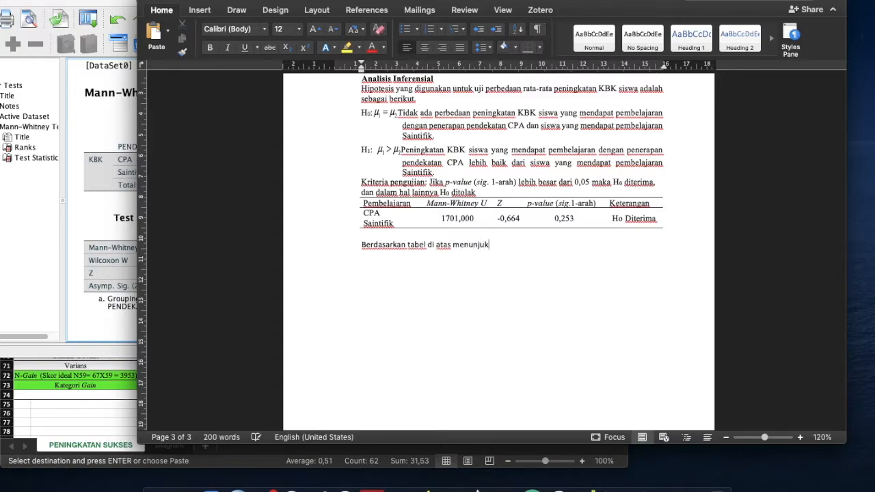
{"action": "type", "text": "ka"}
{"action": "key", "text": "BackSpace"}
{"action": "type", "text": "kan bahwa"}
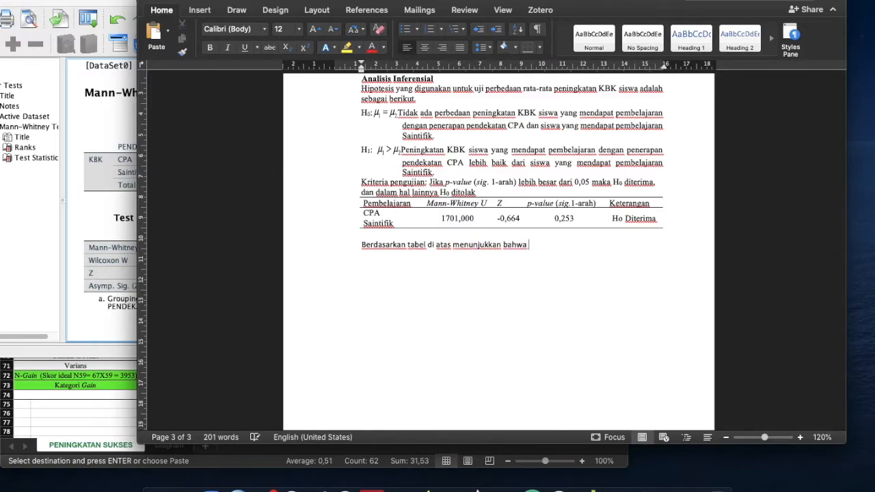
Copy the table heading "p-value (sig.1-arah)" and paste it at the end of the new sentence
{"action": "left_click_drag", "start_coordinate": [526, 203], "coordinate": [596, 205]}
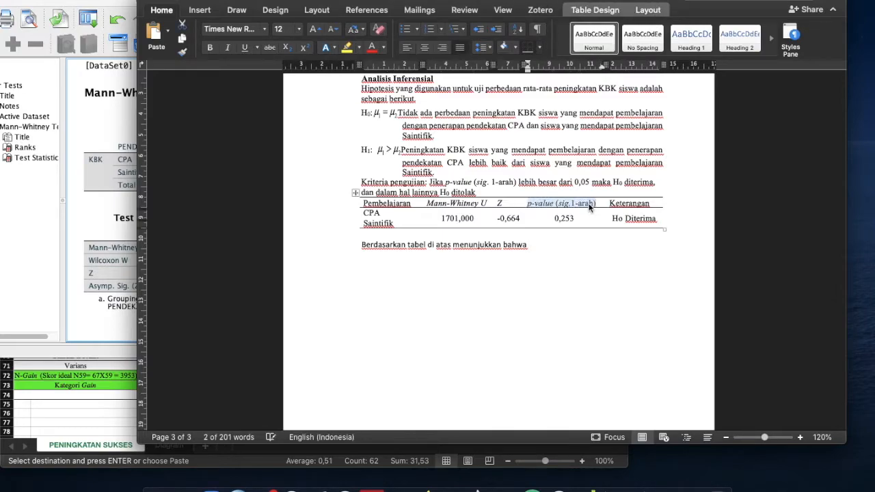
{"action": "right_click", "coordinate": [591, 206]}
{"action": "left_click", "coordinate": [607, 223]}
{"action": "left_click", "coordinate": [538, 246]}
{"action": "left_click", "coordinate": [146, 27]}
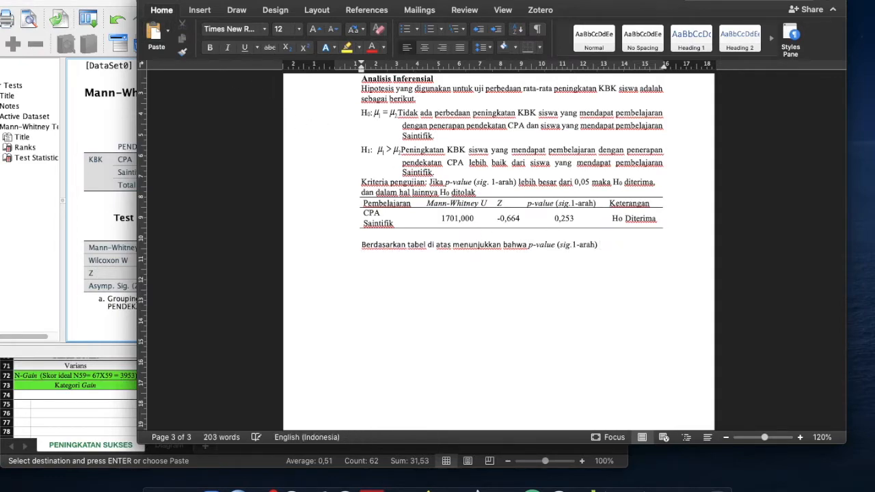
Continue the sentence below the results table with "0,253 lebih besar dari 0,05, artinya Ho diterima"
{"action": "type", "text": "0,253 lebih besar dari 0,05"}
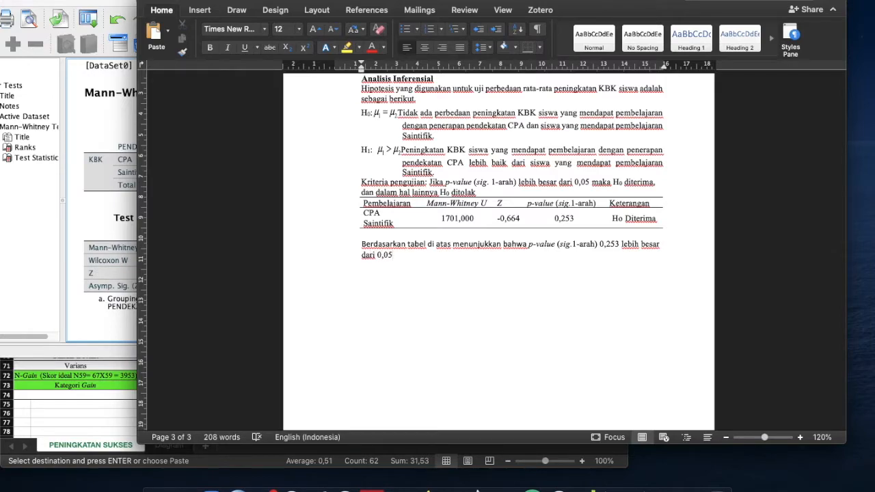
{"action": "type", "text": ", artinya"}
{"action": "key", "text": "ctrl+h"}
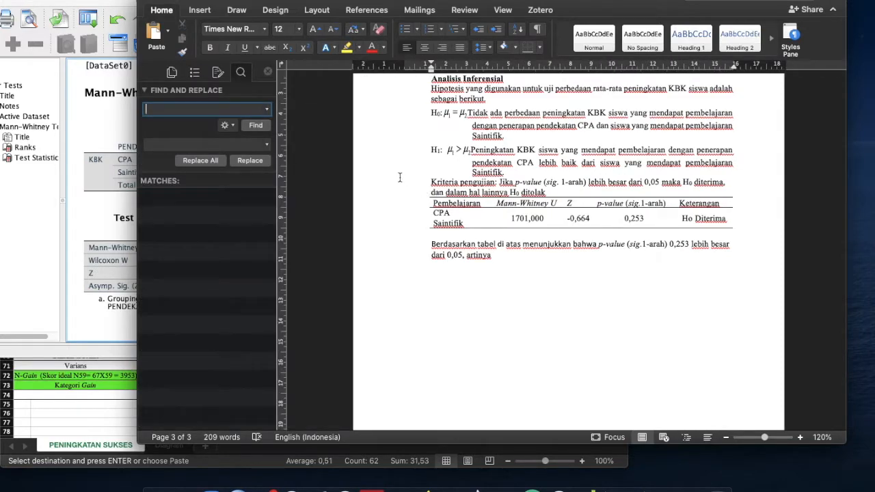
{"action": "left_click", "coordinate": [267, 71]}
{"action": "type", "text": "Ho"}
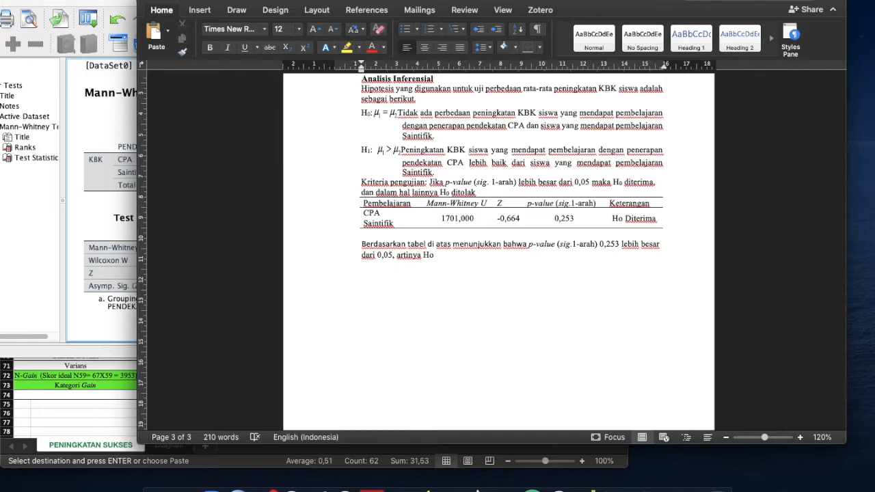
{"action": "type", "text": " diterima"}
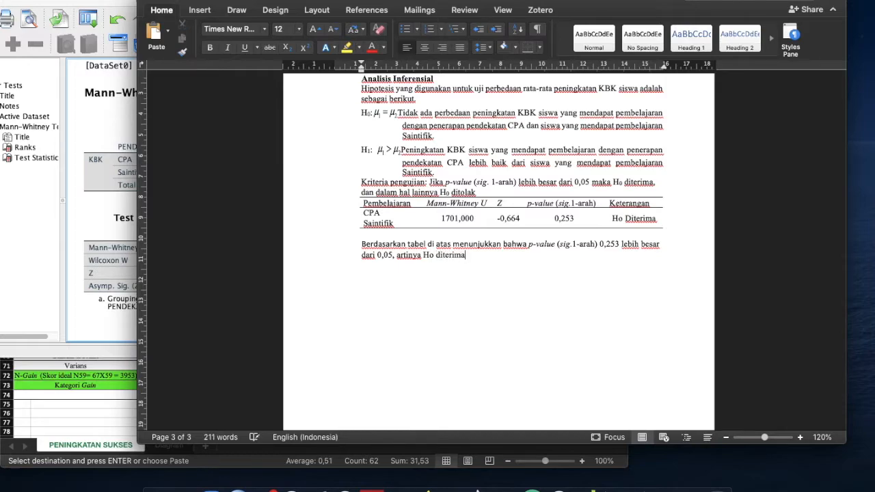
Start the conclusion sentence with ". Dengan demkian tidak ada perbedaan peningkatan KBK siswa sekolah dasar"
{"action": "type", "text": ". Dengan demkian "}
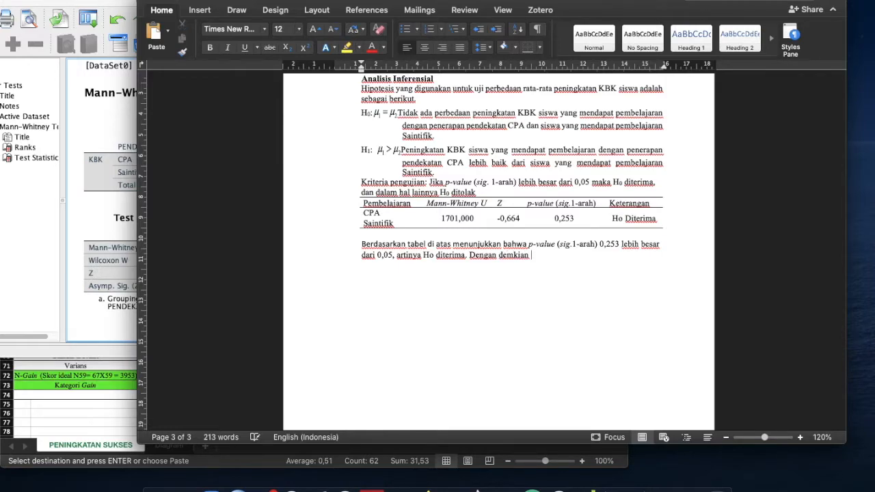
{"action": "type", "text": "tidak ada"}
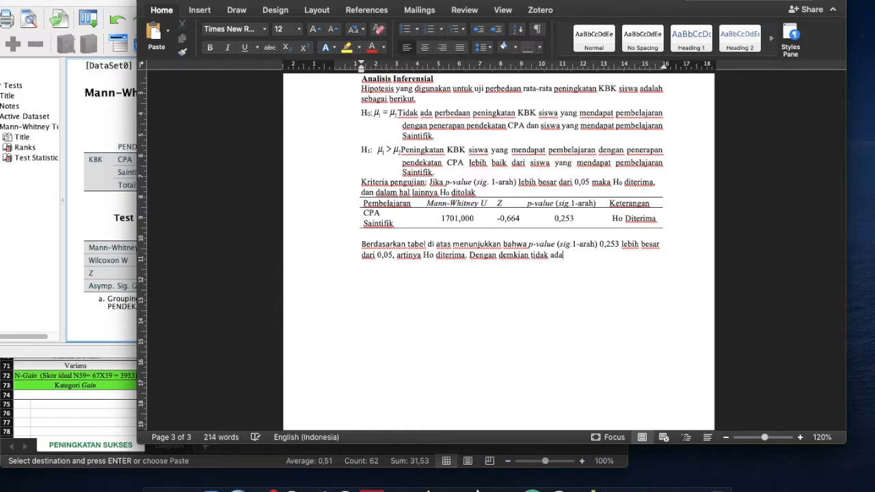
{"action": "type", "text": " perb"}
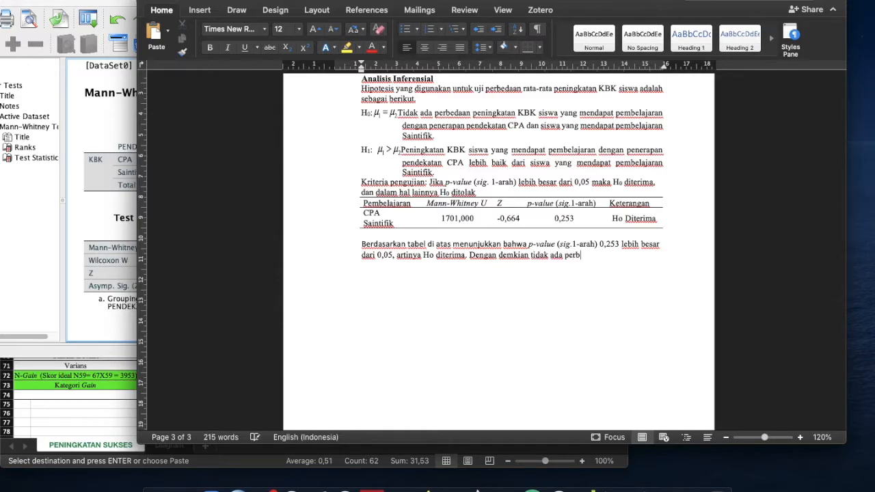
{"action": "type", "text": "edaan "}
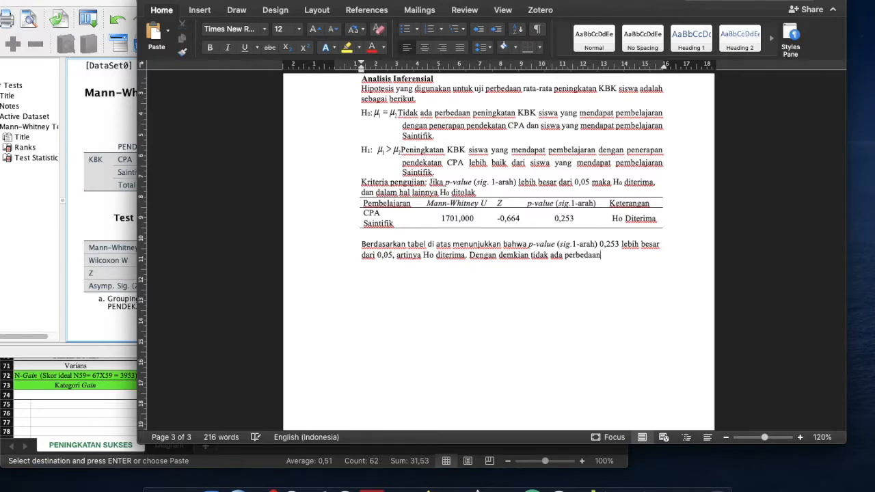
{"action": "type", "text": "peningkatan"}
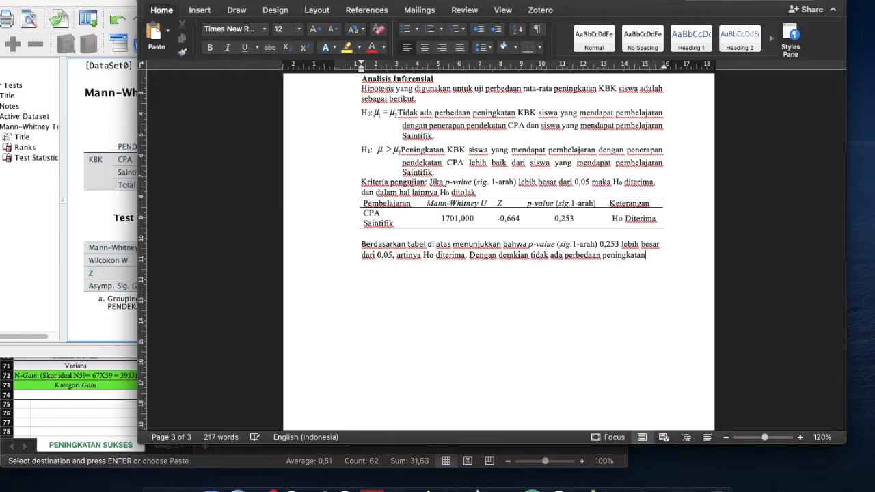
{"action": "type", "text": " KBK"}
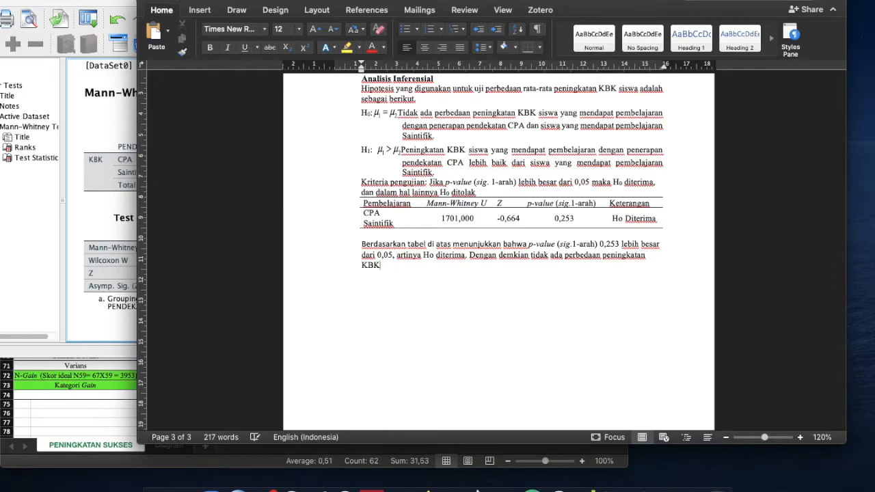
{"action": "type", "text": " siswa"}
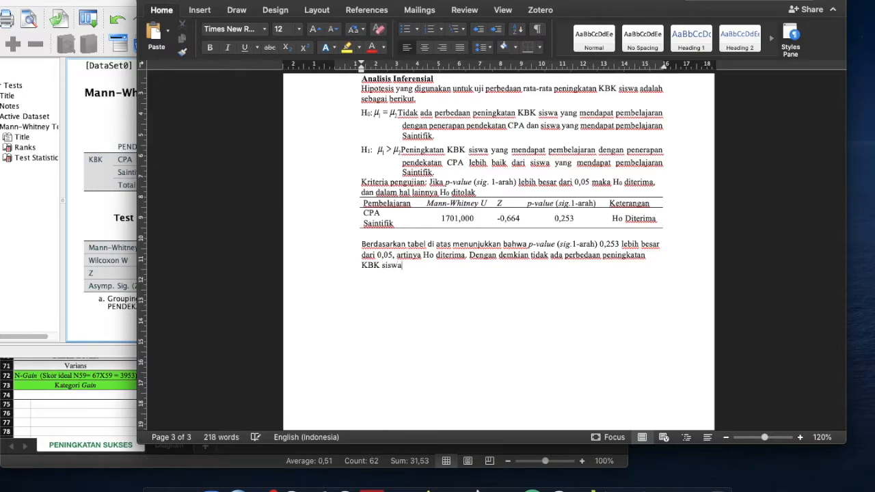
{"action": "type", "text": " sekolah dasar "}
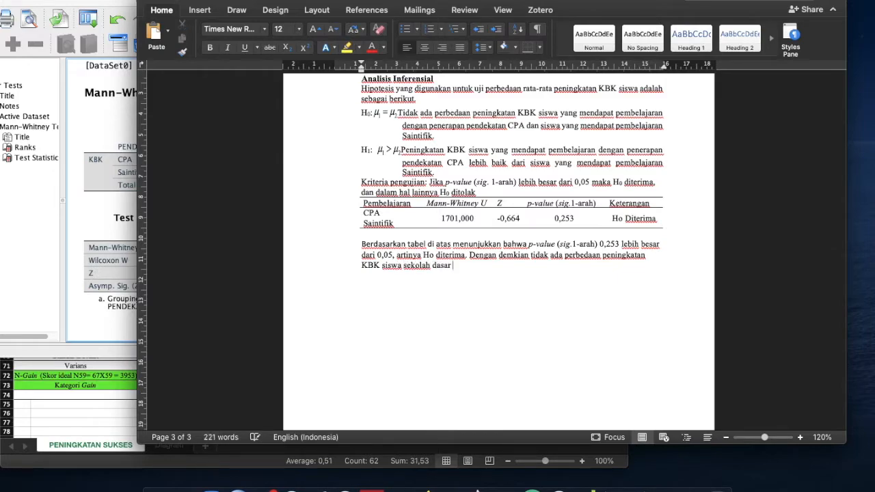
Extend the conclusion sentence with "yang mendapat pembelajaran dengan pendekatan CPA"
{"action": "type", "text": "yang mendapat pe"}
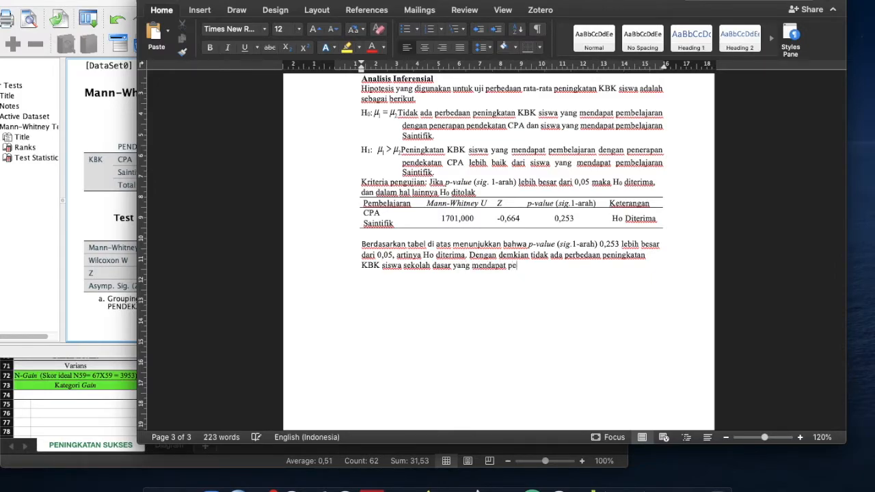
{"action": "type", "text": "mbelajaran DENGAN"}
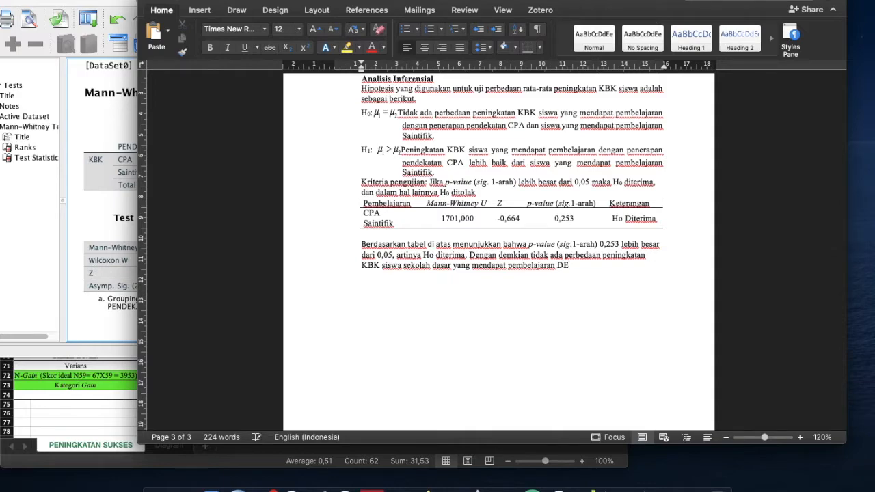
{"action": "key", "text": "BackSpace"}
{"action": "key", "text": "BackSpace"}
{"action": "key", "text": "BackSpace"}
{"action": "key", "text": "BackSpace"}
{"action": "key", "text": "BackSpace"}
{"action": "key", "text": "BackSpace"}
{"action": "type", "text": "dengan pendeke"}
{"action": "key", "text": "BackSpace"}
{"action": "type", "text": "atab"}
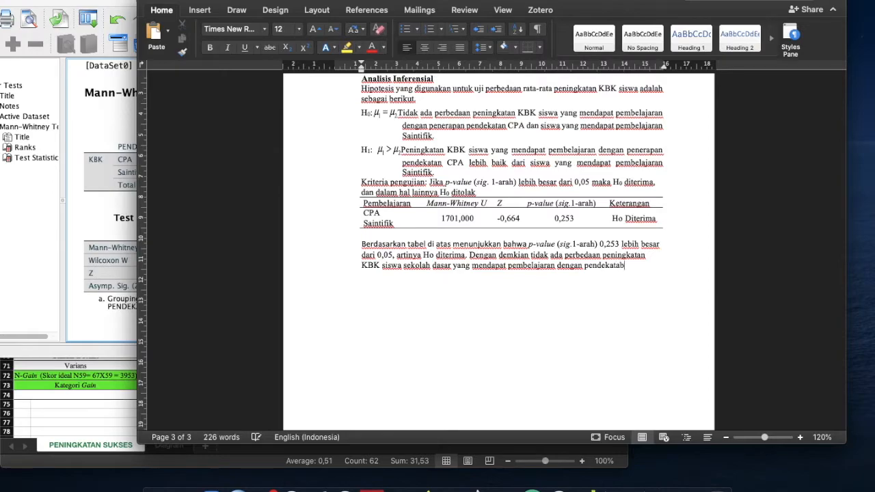
{"action": "key", "text": "BackSpace"}
{"action": "type", "text": "n CPA"}
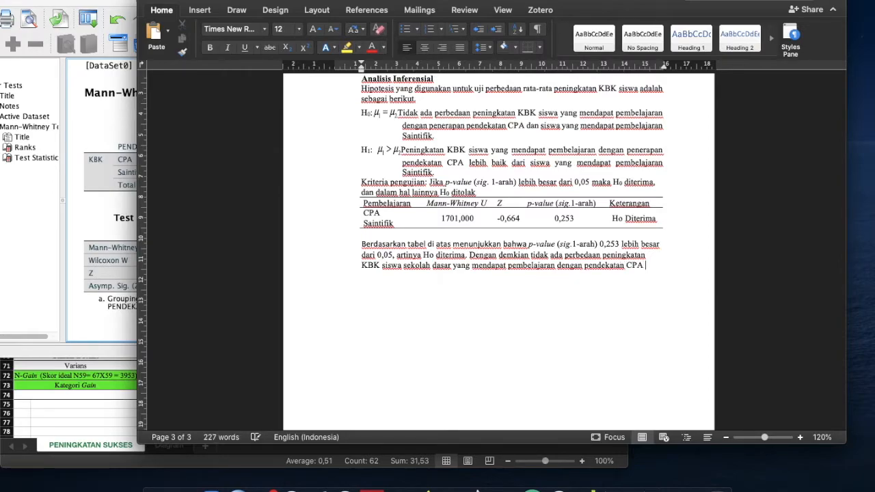
Finish the conclusion sentence with "dan siswa yang mendapat pembelajaran saintifik."
{"action": "type", "text": " dan sisw"}
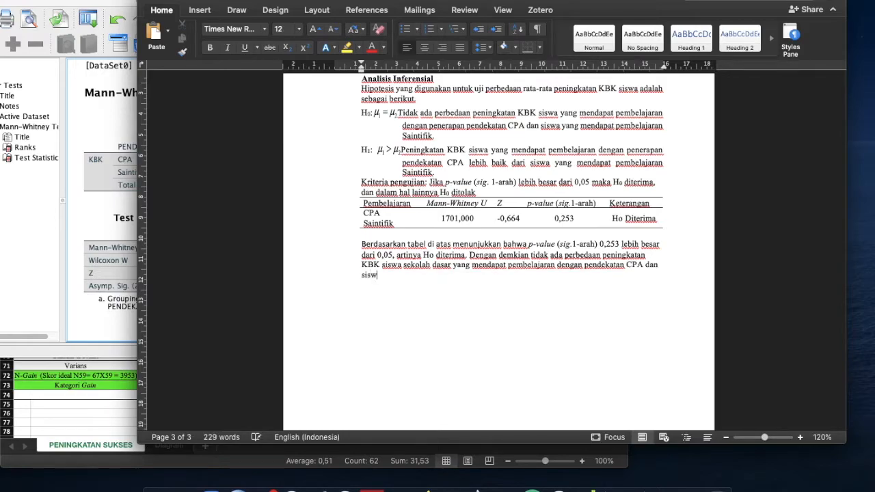
{"action": "type", "text": "a yang mendapat"}
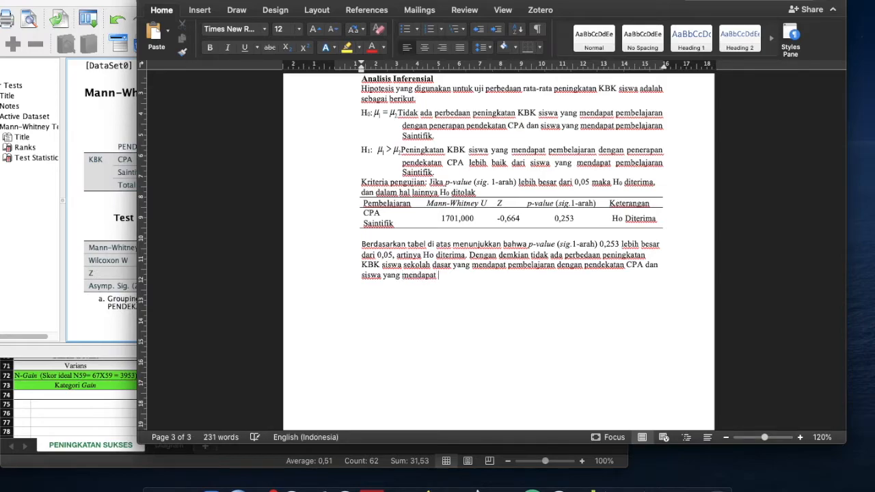
{"action": "type", "text": " pembelajaran saintifik."}
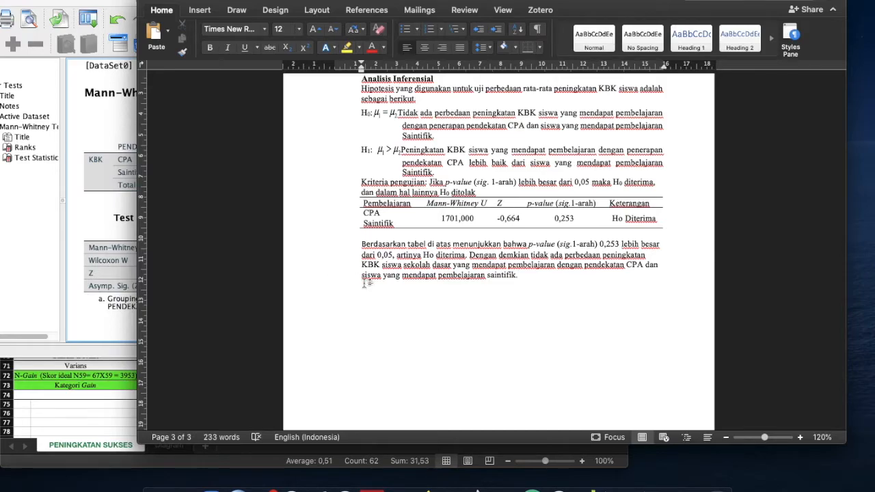
Set the font of the whole interpretation paragraph below the results table to Times New Roman
{"action": "left_click_drag", "start_coordinate": [302, 246], "coordinate": [302, 286]}
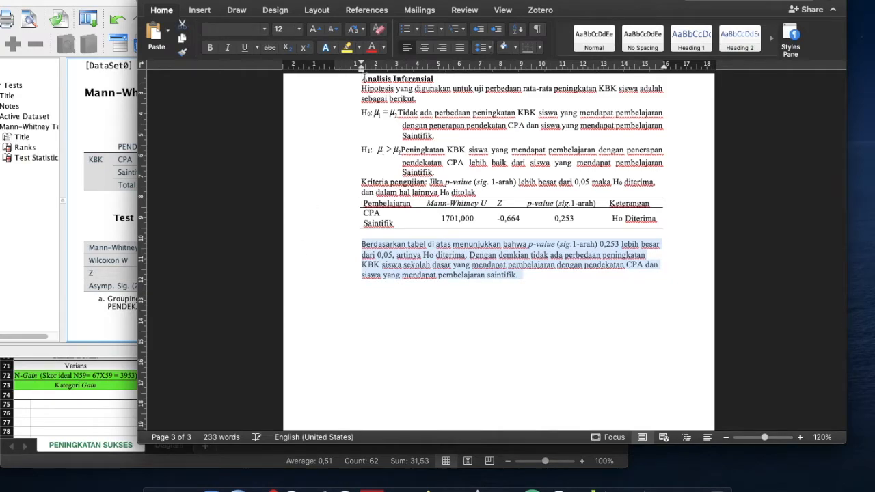
{"action": "left_click", "coordinate": [263, 36]}
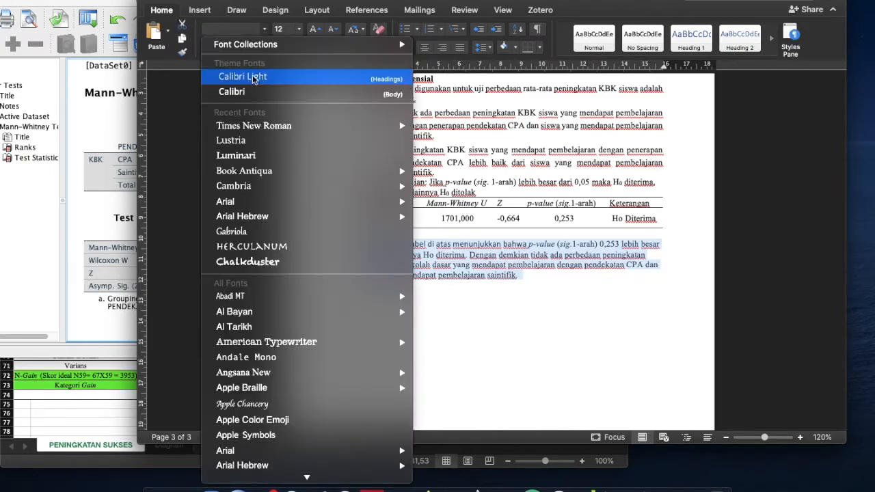
{"action": "left_click", "coordinate": [250, 125]}
{"action": "left_click", "coordinate": [482, 182]}
{"action": "scroll", "coordinate": [483, 182], "scroll_direction": "up", "scroll_amount": 10}
{"action": "scroll", "coordinate": [483, 181], "scroll_direction": "up", "scroll_amount": 2}
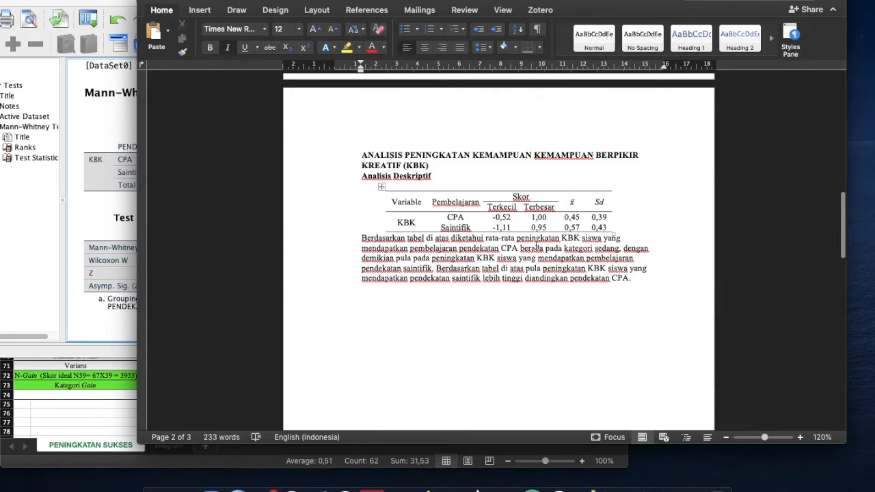
{"action": "scroll", "coordinate": [573, 259], "scroll_direction": "down", "scroll_amount": 10}
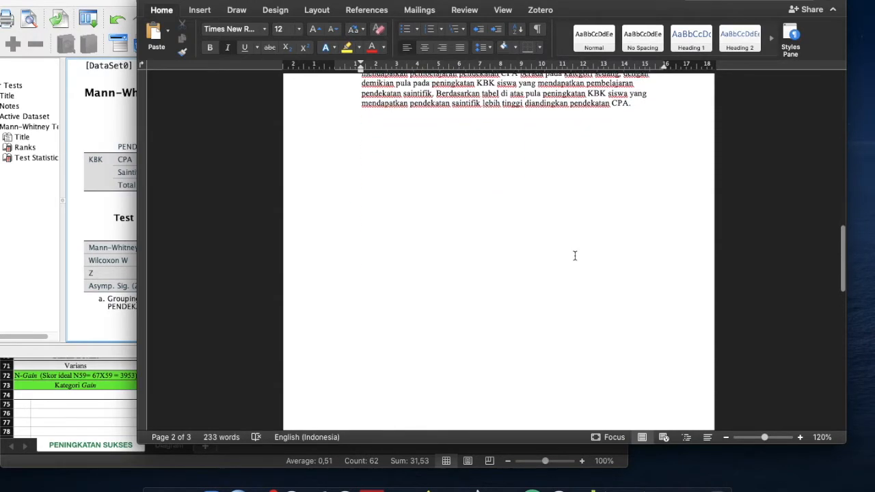
{"action": "scroll", "coordinate": [575, 256], "scroll_direction": "down", "scroll_amount": 8}
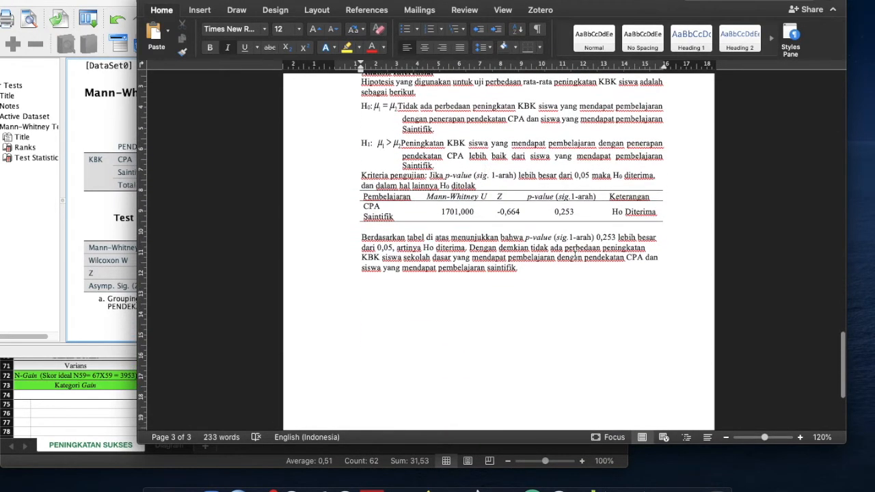
{"action": "scroll", "coordinate": [575, 255], "scroll_direction": "down", "scroll_amount": 1}
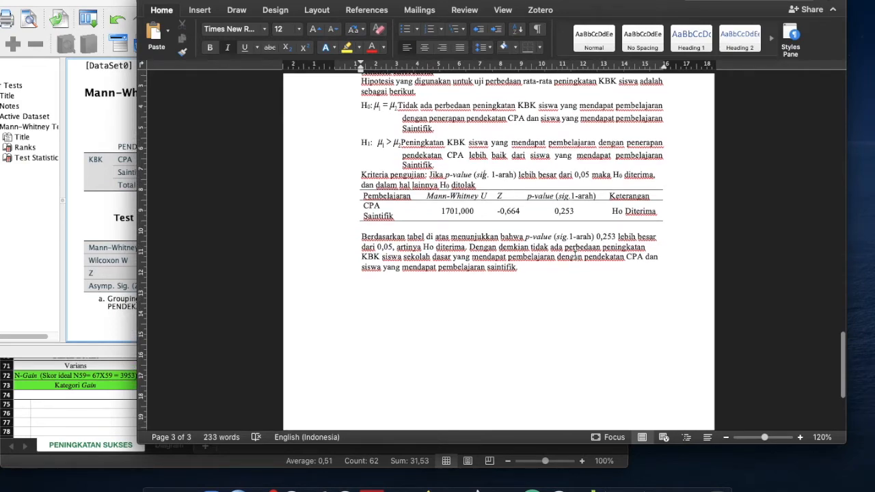